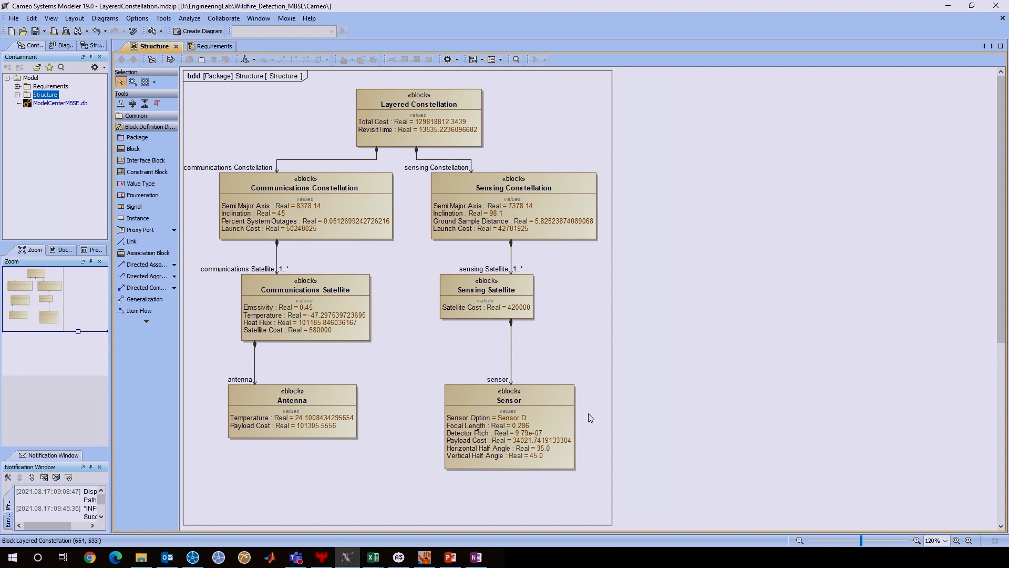
Review the four requirements in the Requirements diagram and return to the Structure diagram.
left_click(221, 48)
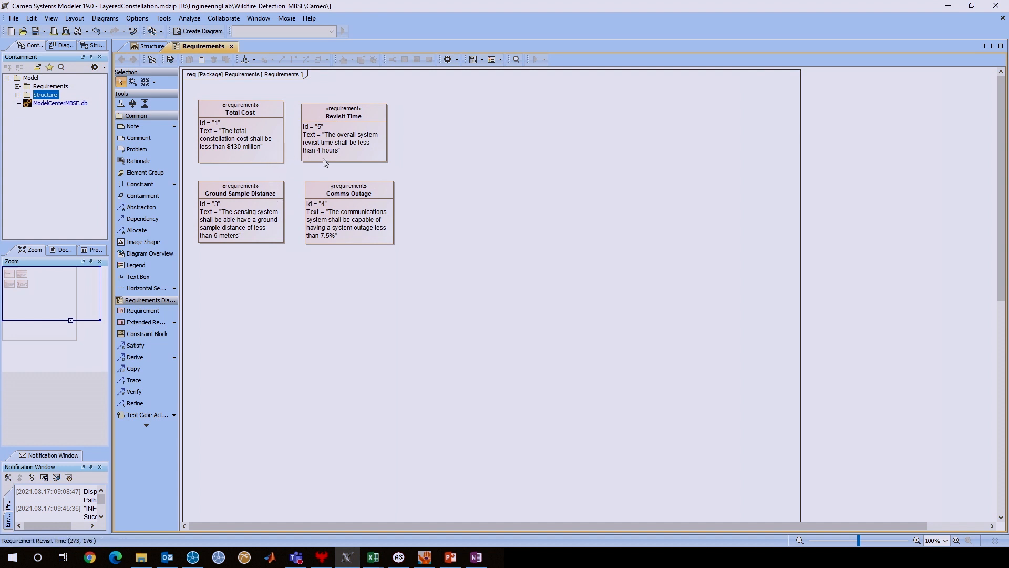
left_click(152, 46)
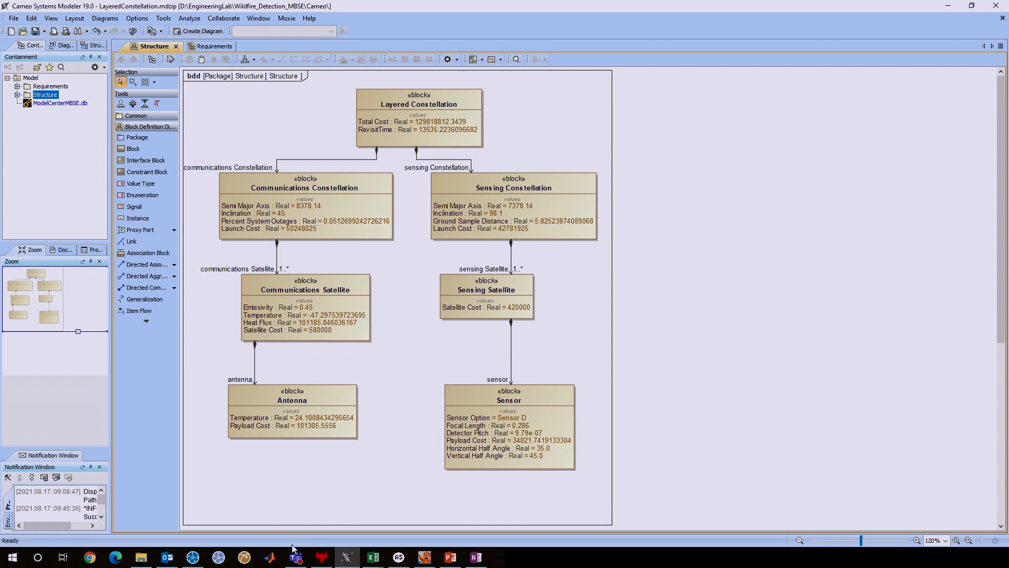
Switch to STK and examine the LayeredConstellation scenario's globe, coverage definition, ground facilities and communications satellites.
left_click(196, 559)
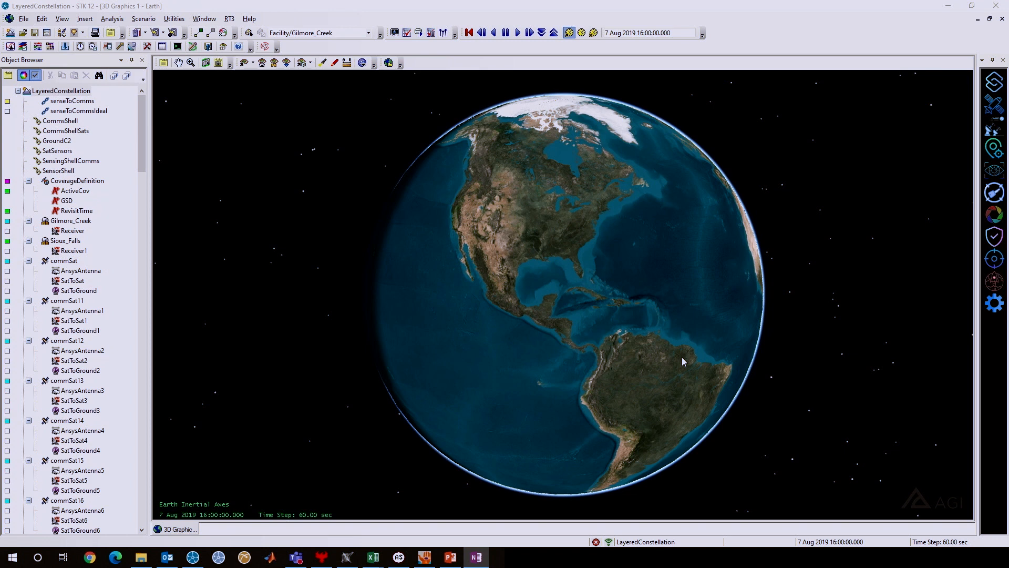
left_click_drag(569, 314, 521, 277)
scroll(496, 282, "up", 5)
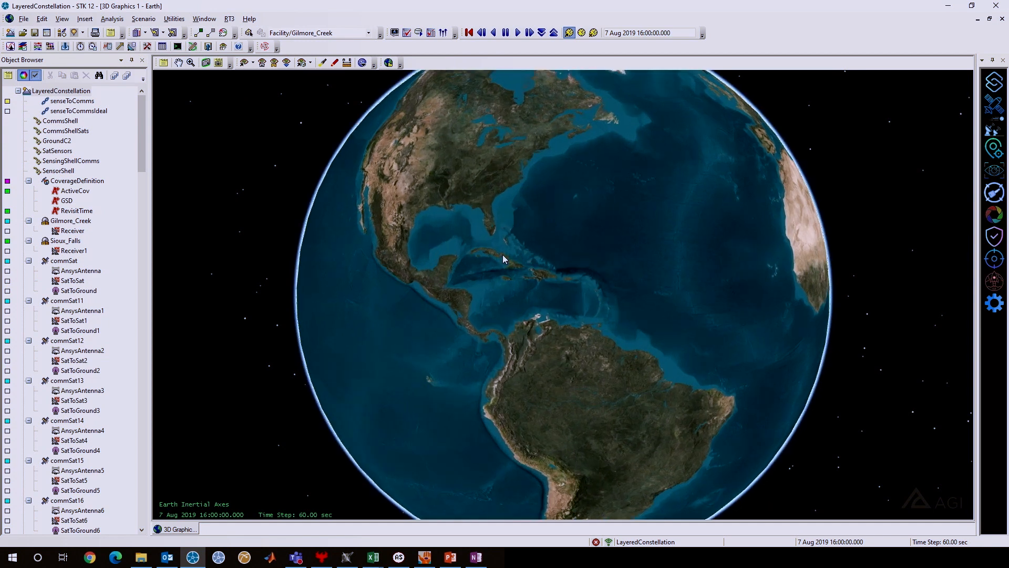
scroll(506, 247, "down", 5)
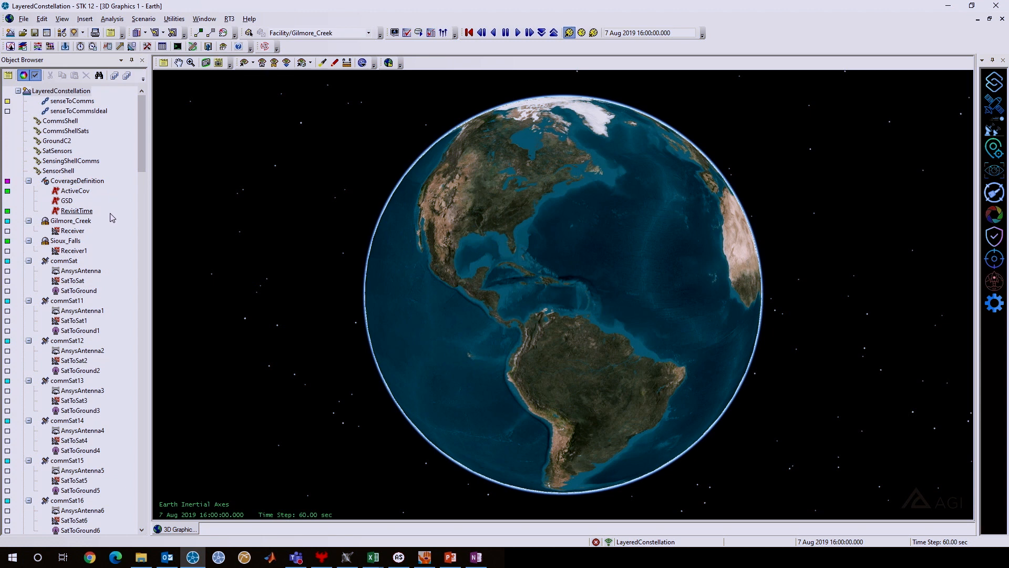
scroll(111, 213, "down", 10)
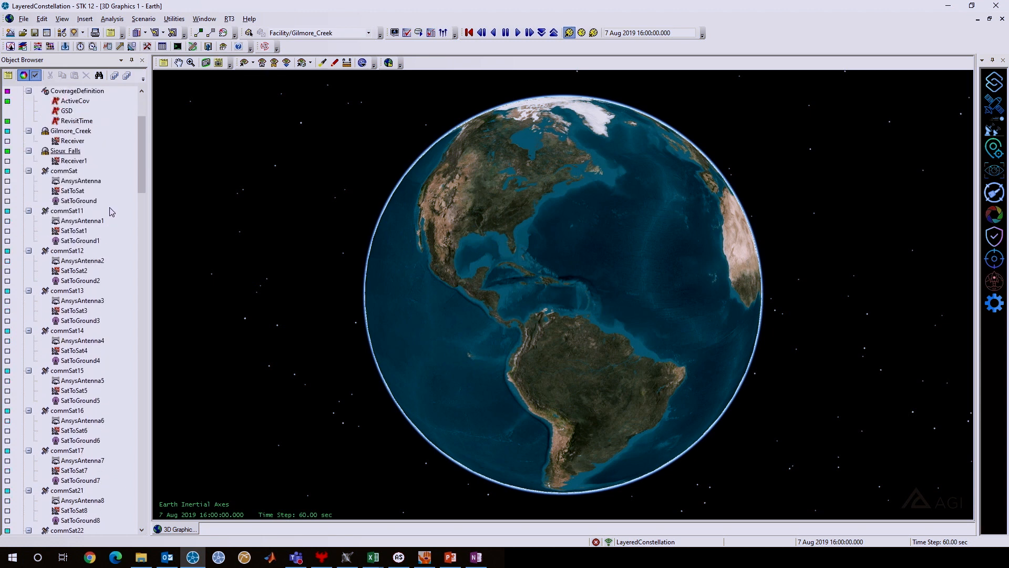
scroll(111, 209, "down", 2)
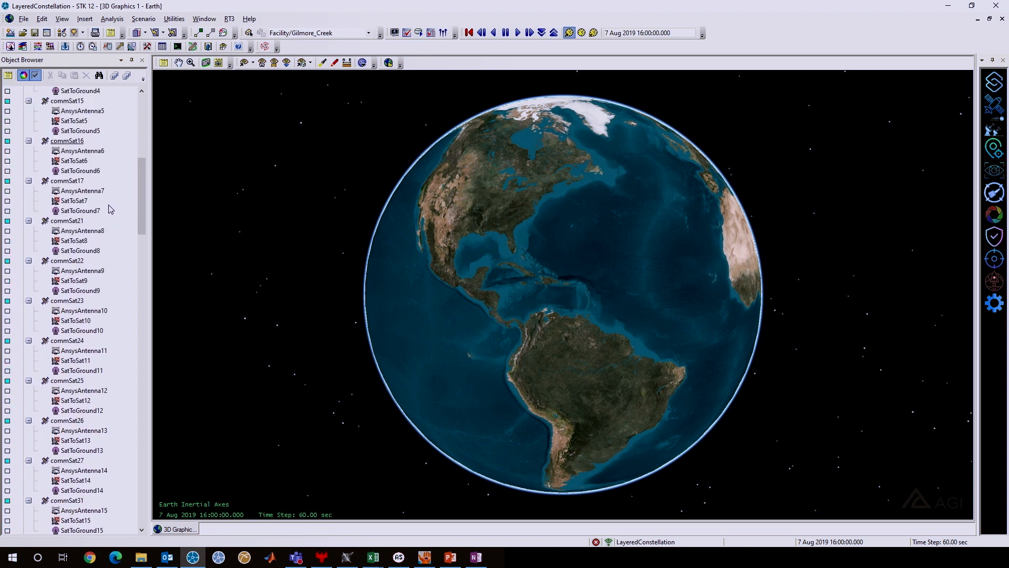
scroll(110, 209, "up", 9)
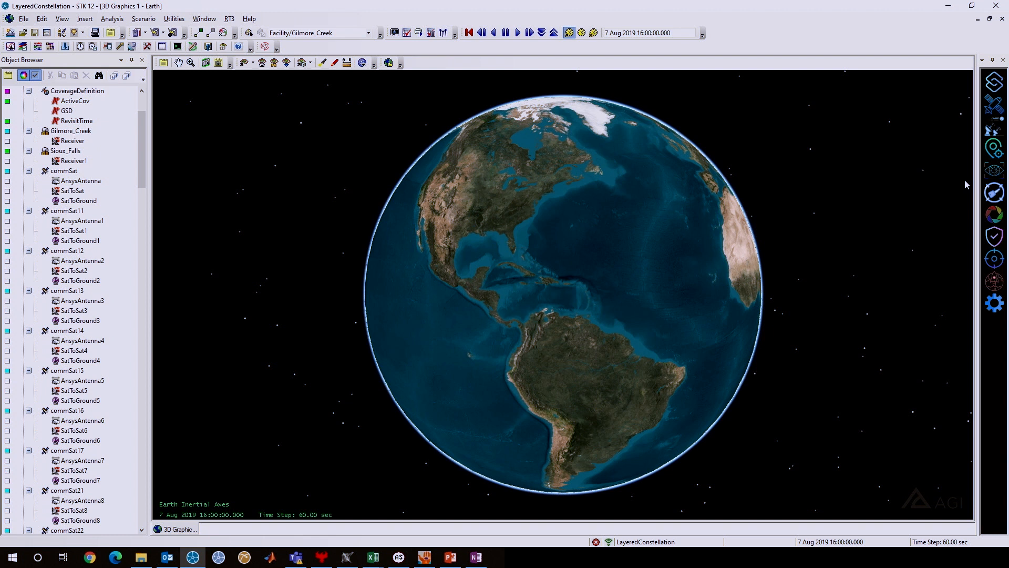
Show the saved Fires view and examine the fire locations and the Gilmore_Creek and Sioux_Falls facilities.
left_click(995, 171)
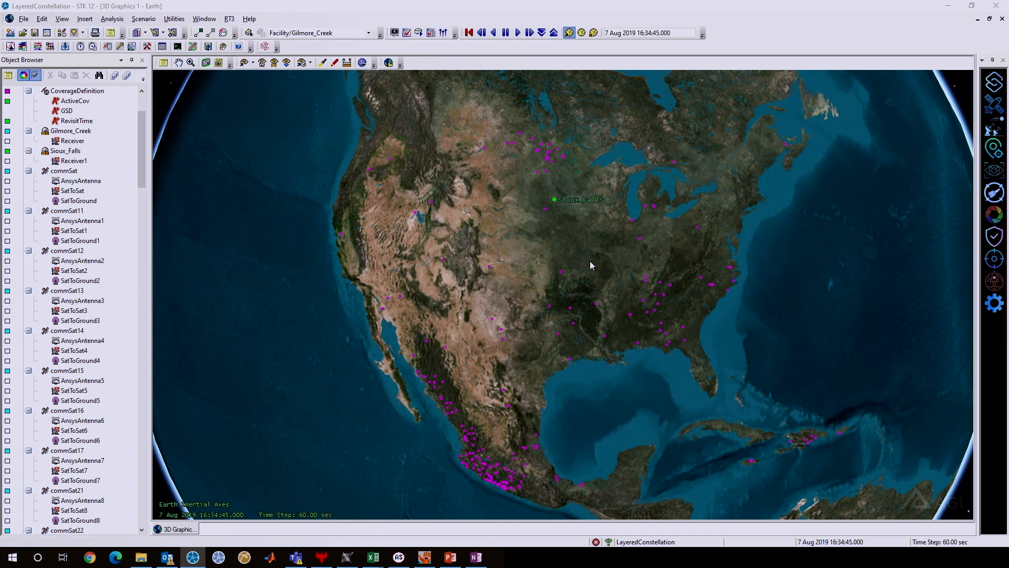
left_click_drag(456, 129, 549, 320)
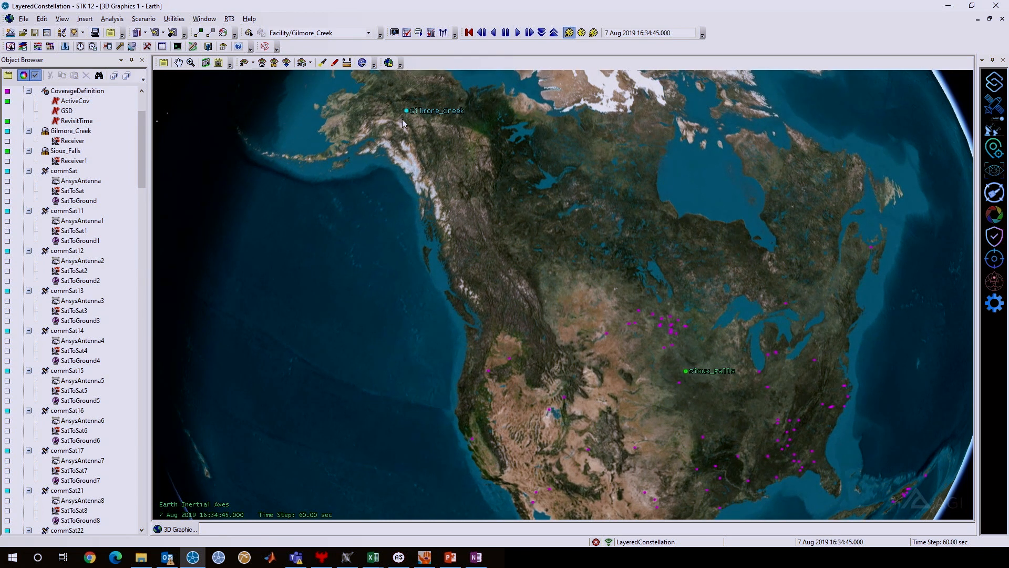
left_click_drag(722, 435, 594, 283)
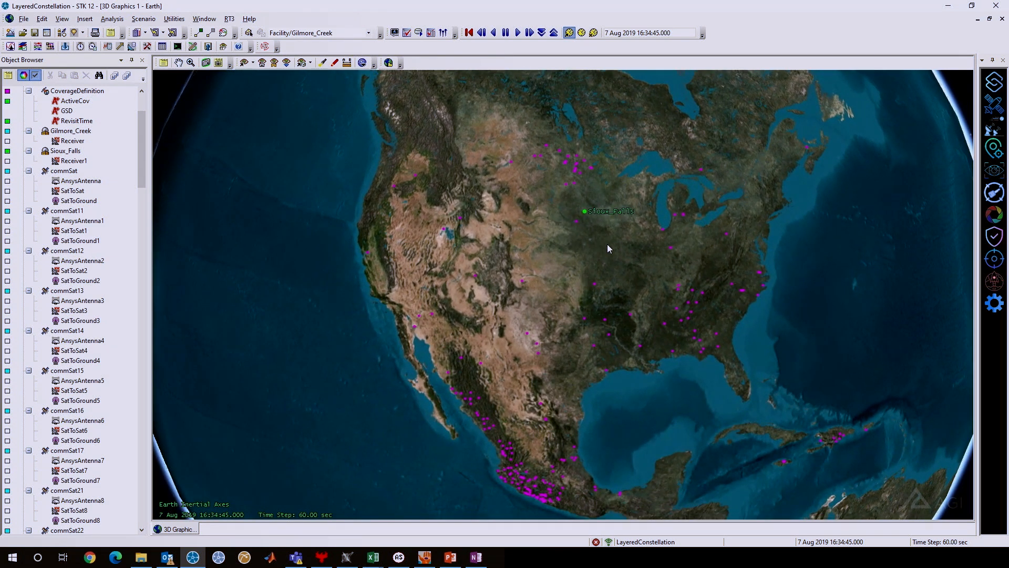
left_click_drag(523, 201, 619, 360)
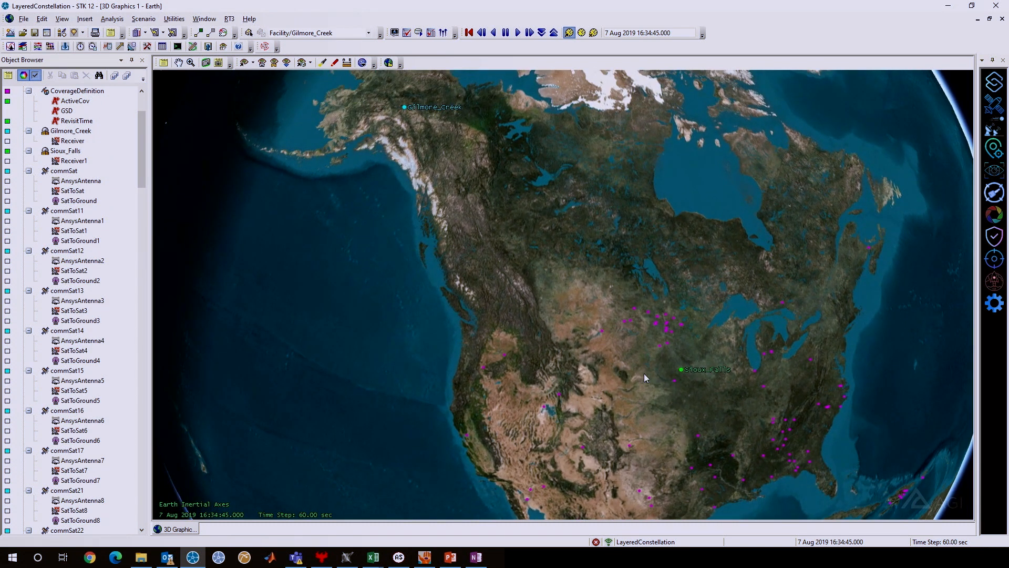
left_click_drag(684, 441, 550, 262)
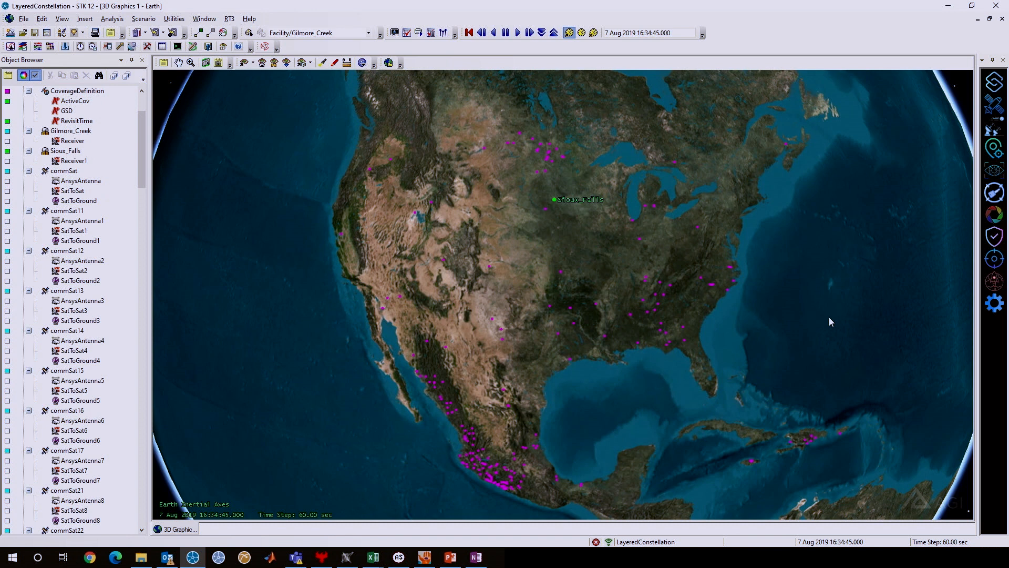
Apply the saved TwoSats view to the 3D scene.
left_click(993, 169)
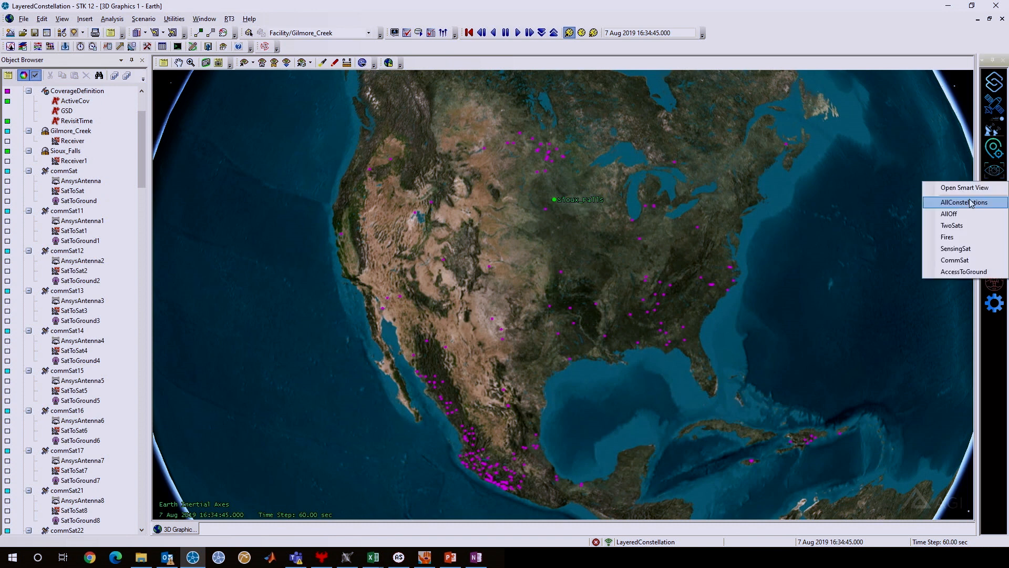
left_click(969, 226)
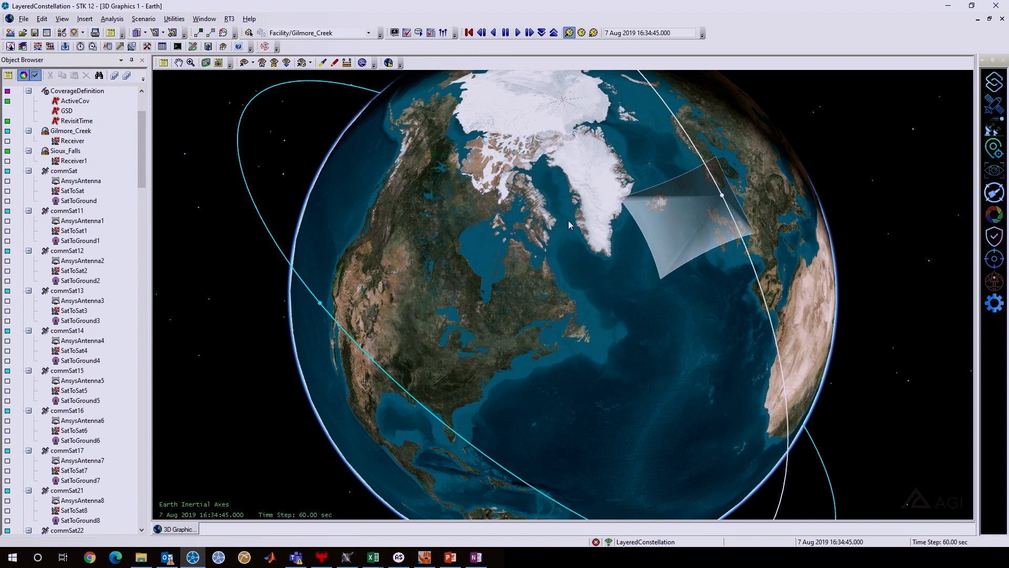
Open the properties of Sensor1 on sensingSat11 and examine its definition and resolution settings.
scroll(92, 240, "down", 15)
scroll(92, 241, "down", 20)
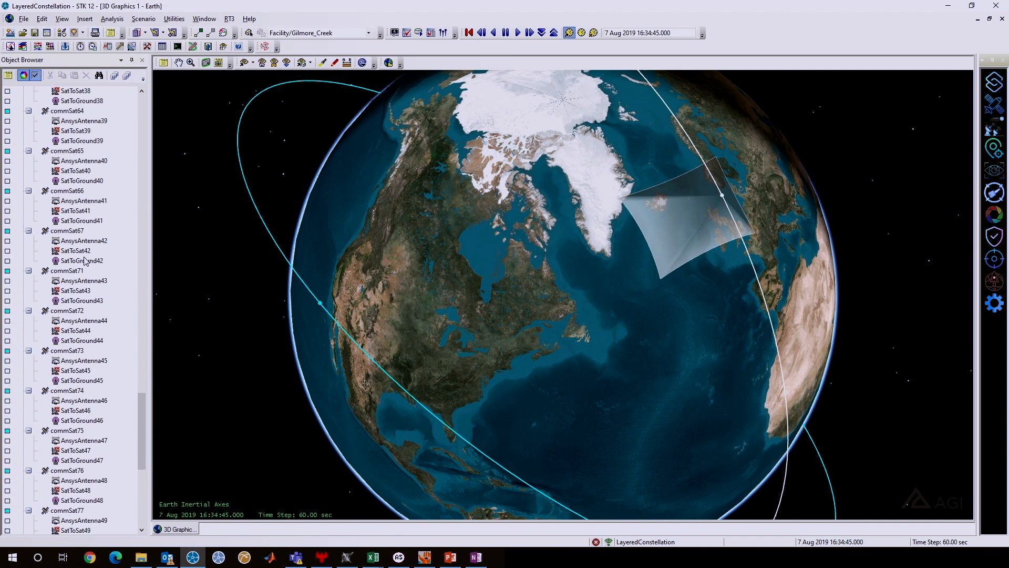
scroll(84, 261, "down", 6)
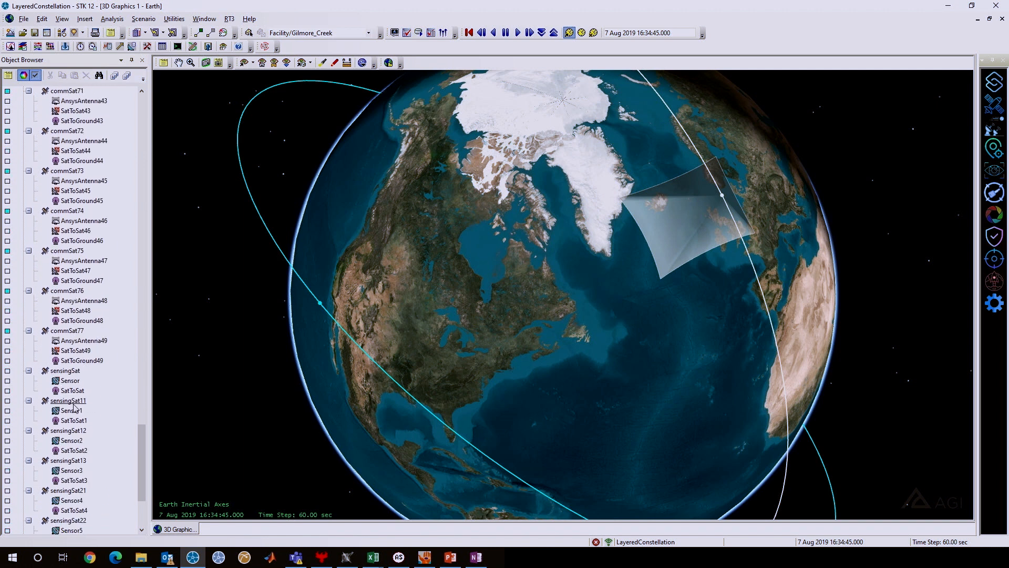
right_click(72, 409)
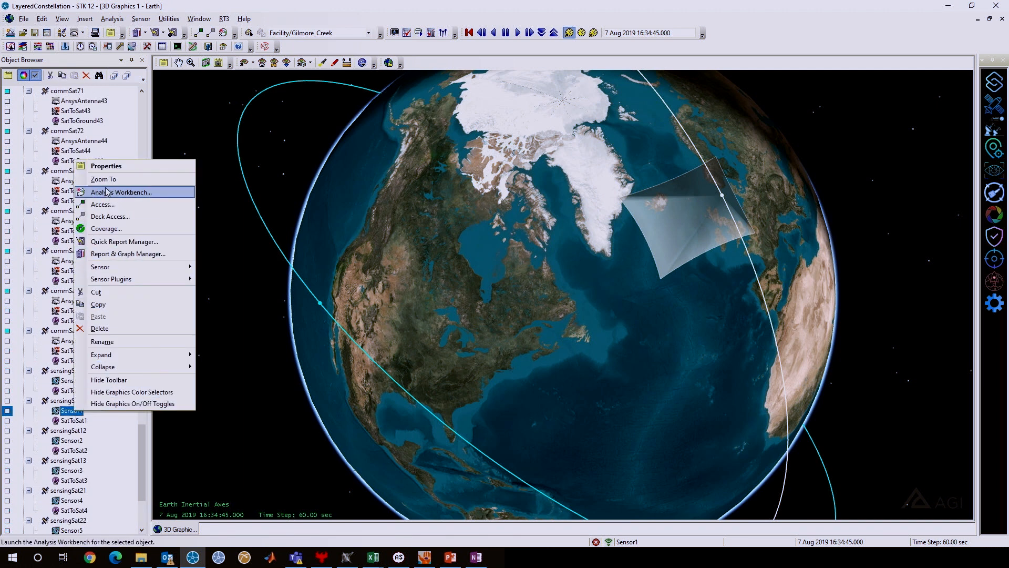
left_click(105, 166)
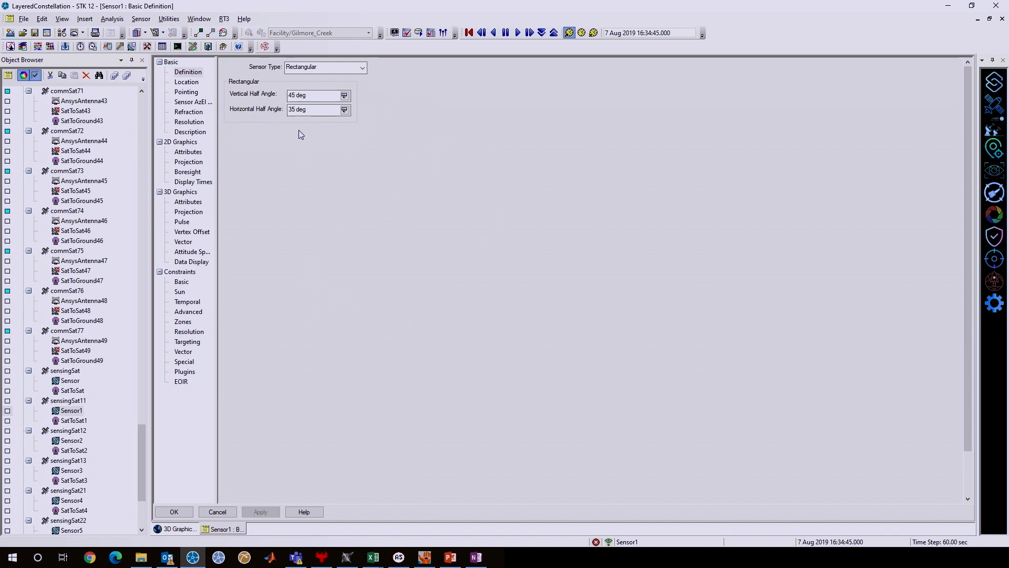
left_click(198, 123)
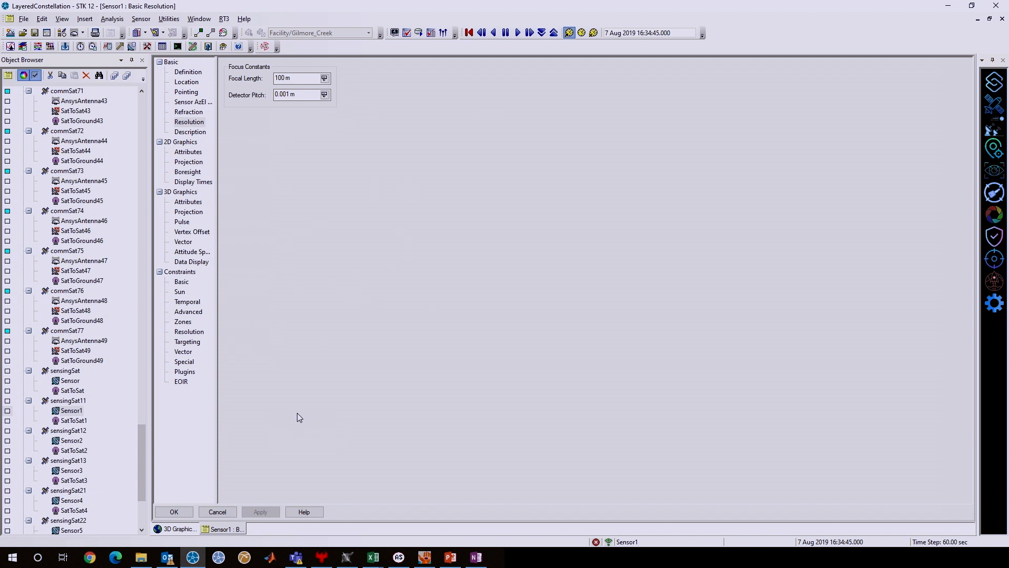
Open the help page for the sensor resolution settings and read the Ground Sample Distance formula.
left_click(313, 514)
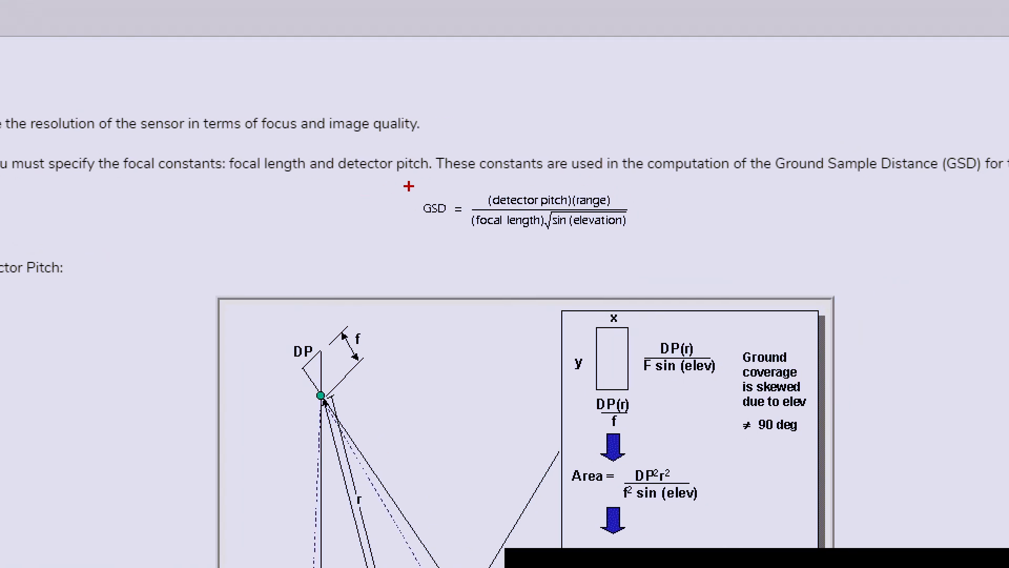
left_click_drag(394, 181, 658, 239)
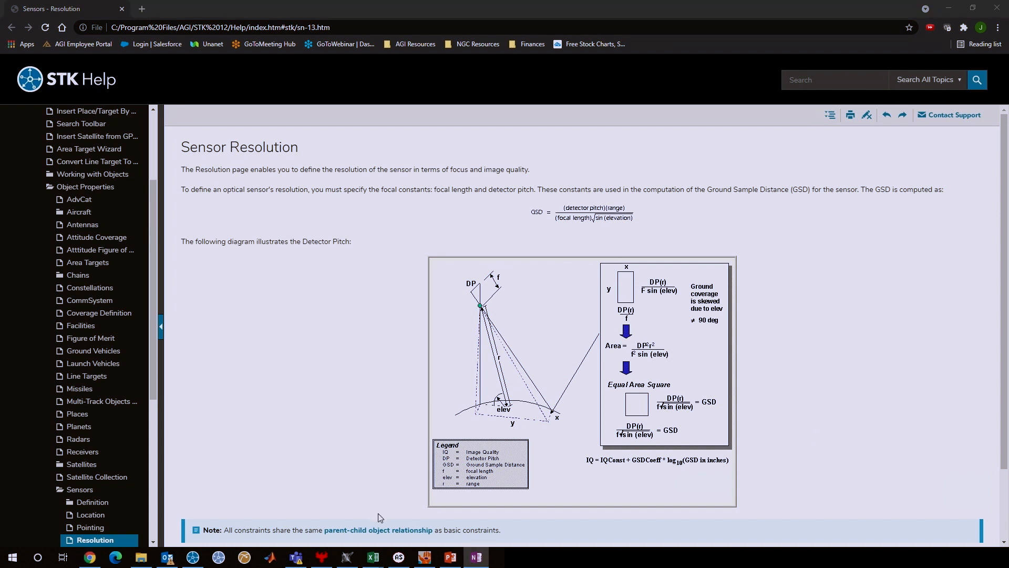
Switch to SensorCatalog.xlsx in Excel and compare the focal length, detector pitch and cost of the sensor options.
mouse_move(373, 557)
left_click(328, 517)
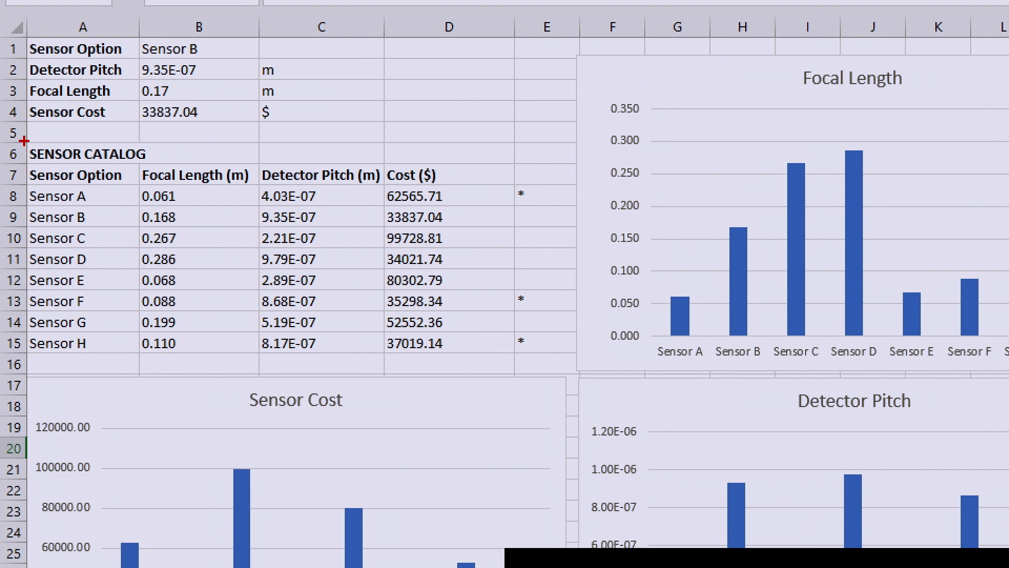
mouse_move(24, 140)
left_mouse_down()
mouse_move(313, 282)
mouse_move(512, 341)
mouse_move(525, 359)
mouse_move(514, 359)
left_mouse_up()
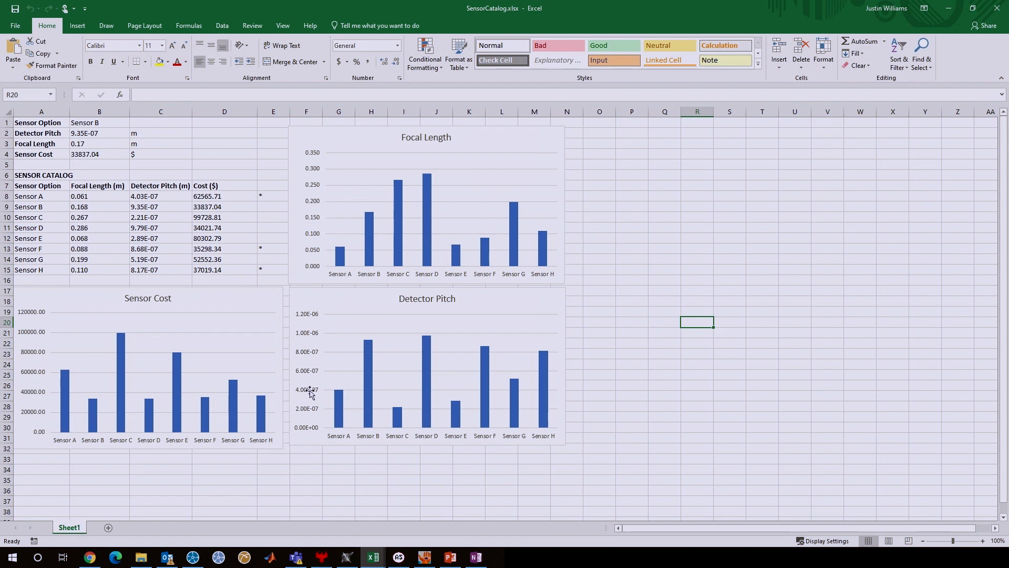
mouse_move(373, 548)
left_click(400, 496)
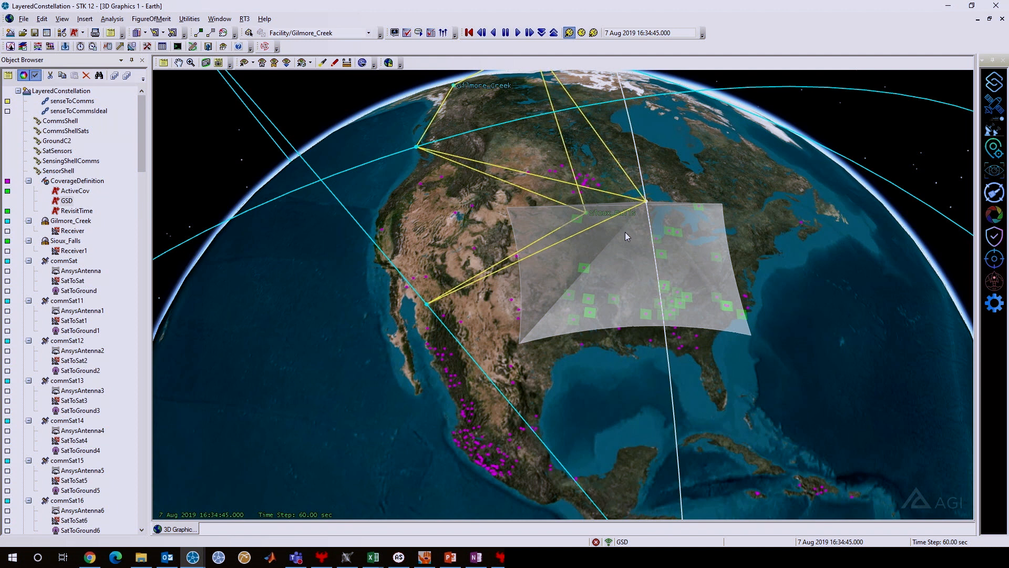
Animate the STK scenario forward, pause it, and play it in reverse to observe the sensor coverage and communication links.
left_click(518, 33)
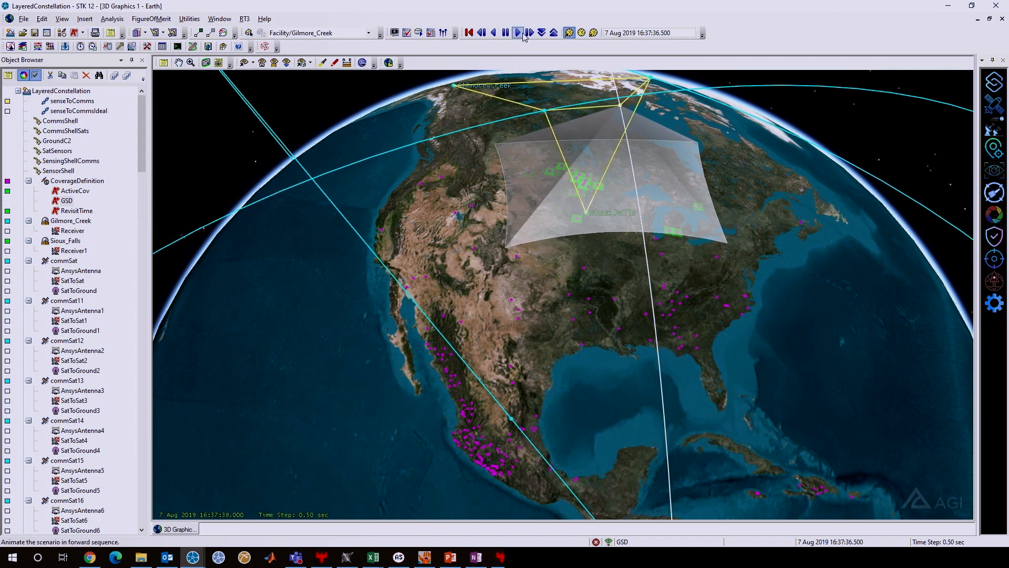
left_click(505, 33)
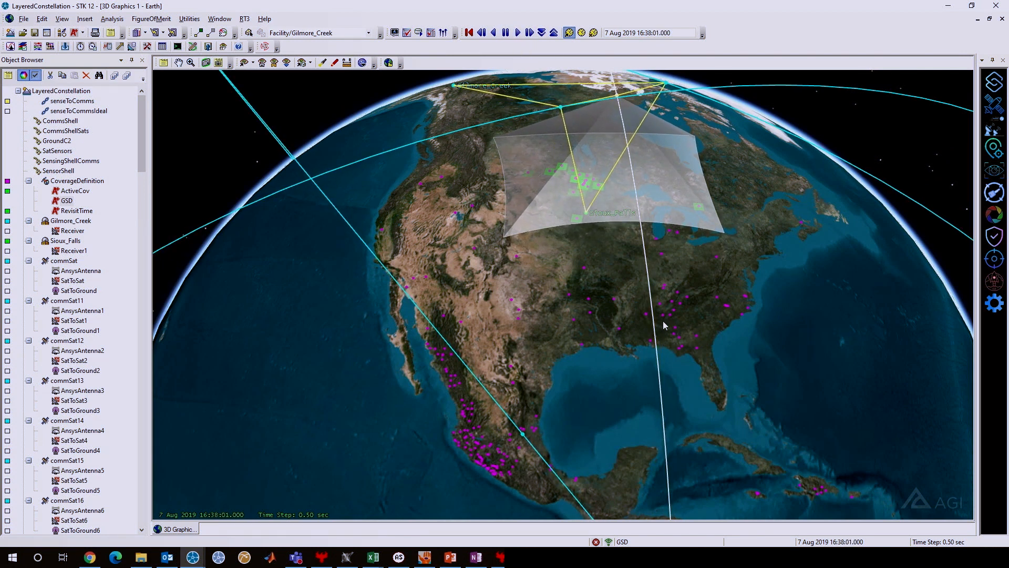
left_click(493, 33)
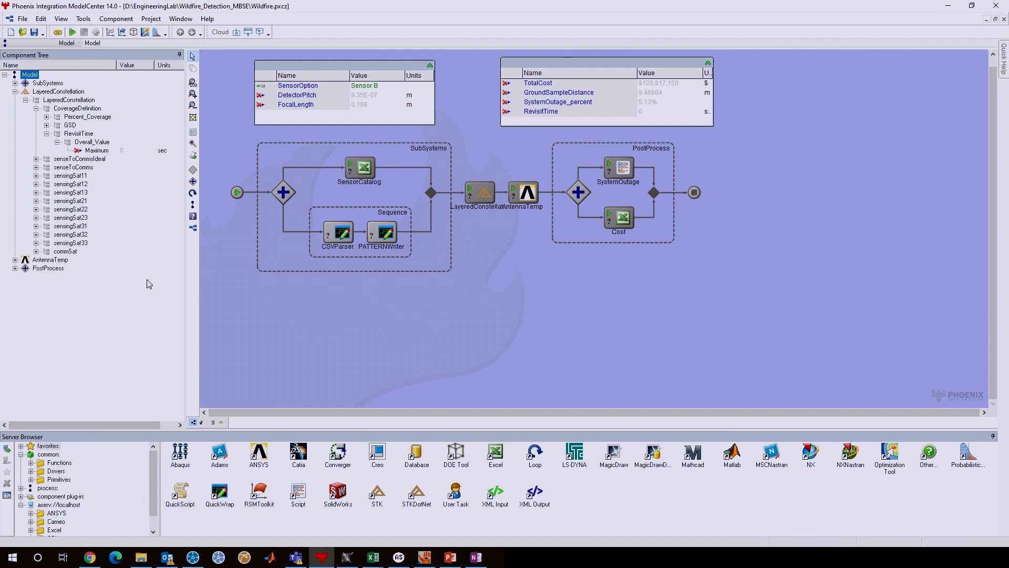
Browse the available SensorOption choices in the ModelCenter Wildfire workflow.
left_click(372, 85)
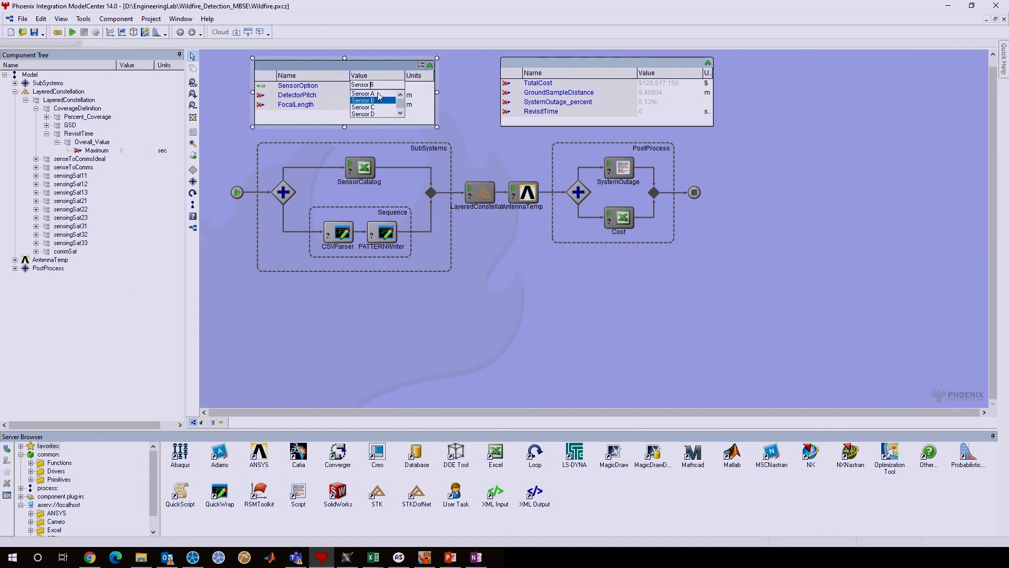
scroll(382, 110, "down", 2)
scroll(382, 100, "up", 2)
scroll(379, 103, "down", 2)
scroll(379, 103, "up", 2)
left_click(415, 353)
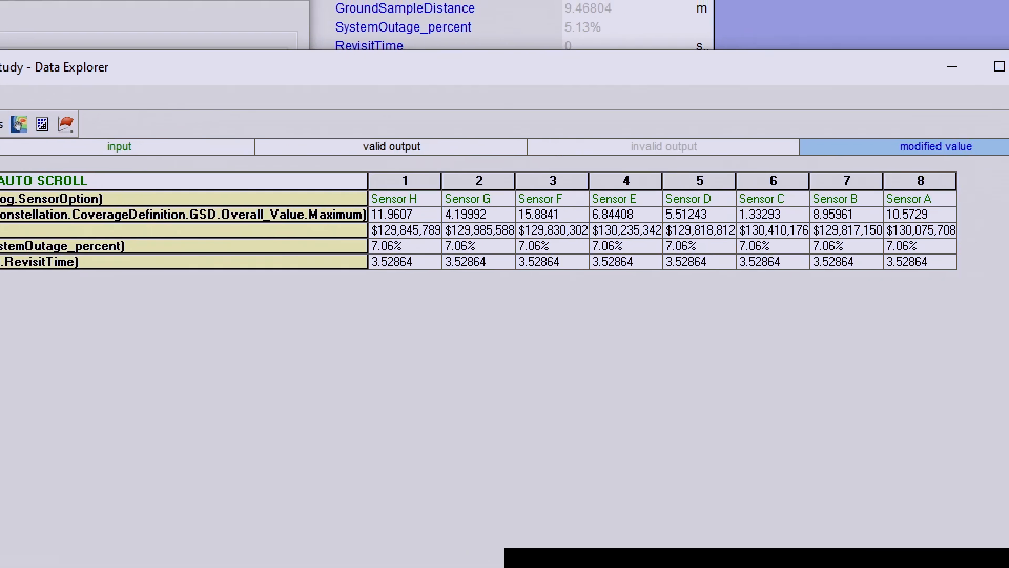
Add a 3D scatter plot of TotalCost vs. Maximum vs. SensorOption to the sensor sweep results and examine its points.
mouse_move(355, 165)
left_mouse_down()
mouse_move(592, 244)
mouse_move(988, 306)
mouse_move(972, 286)
left_mouse_up()
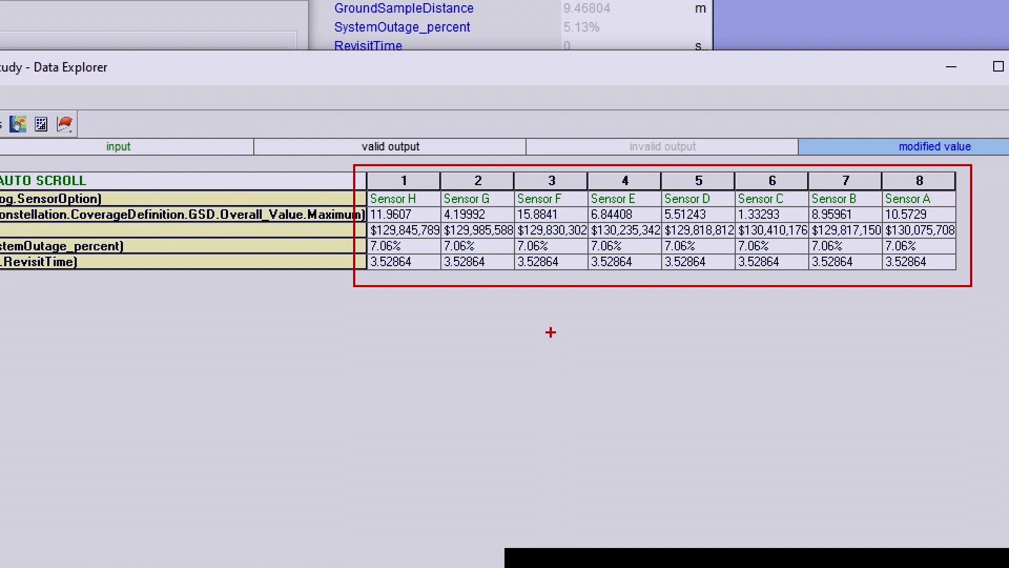
left_click(274, 150)
left_click(315, 171)
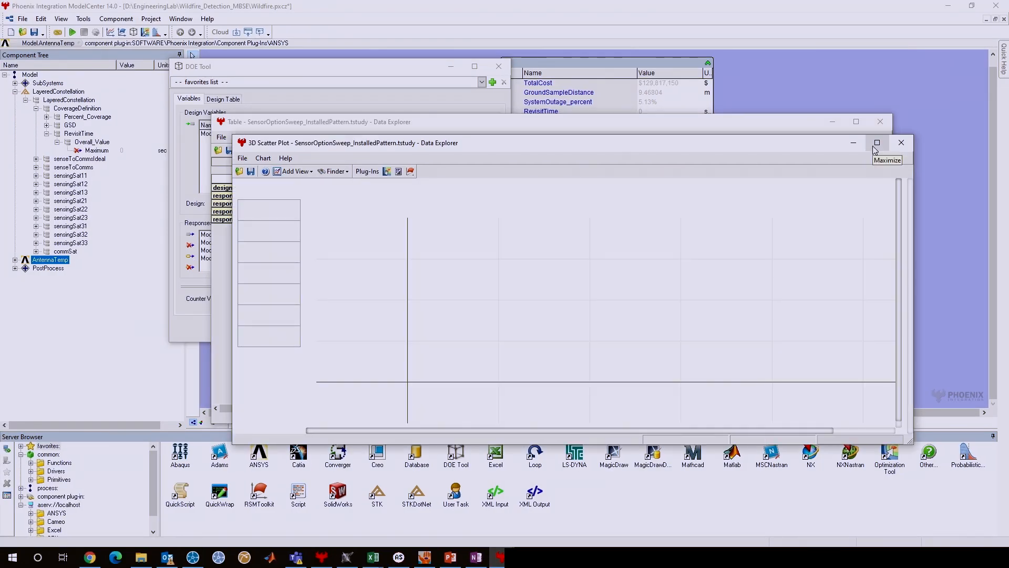
left_click(876, 143)
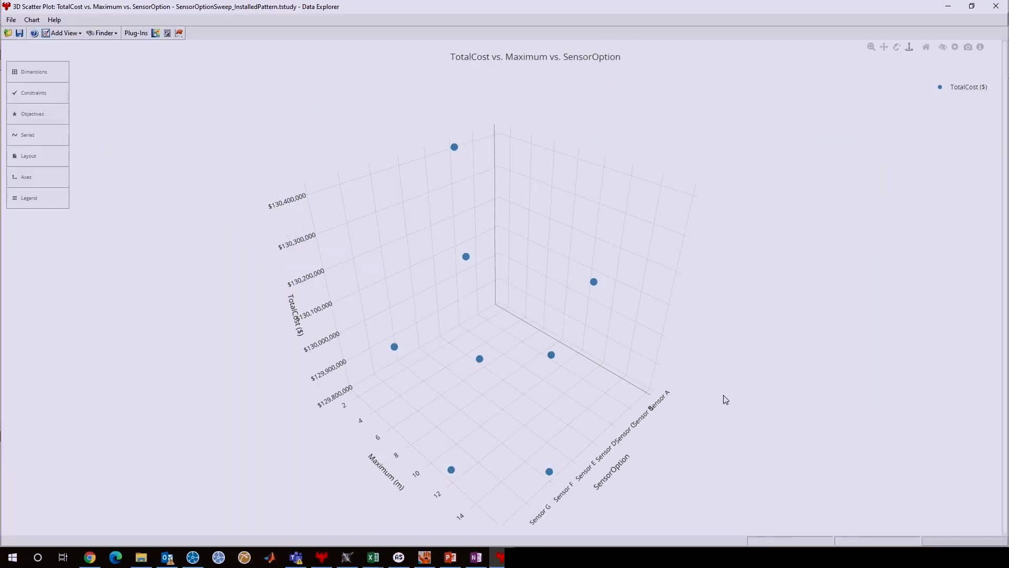
left_click_drag(730, 373, 785, 334)
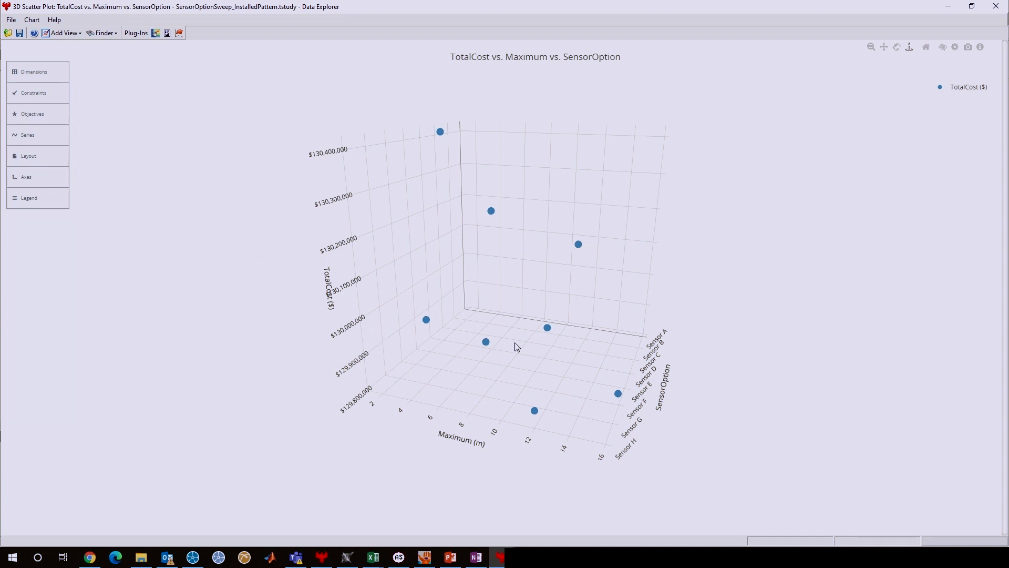
mouse_move(509, 355)
left_mouse_down()
mouse_move(511, 333)
mouse_move(518, 344)
left_mouse_up()
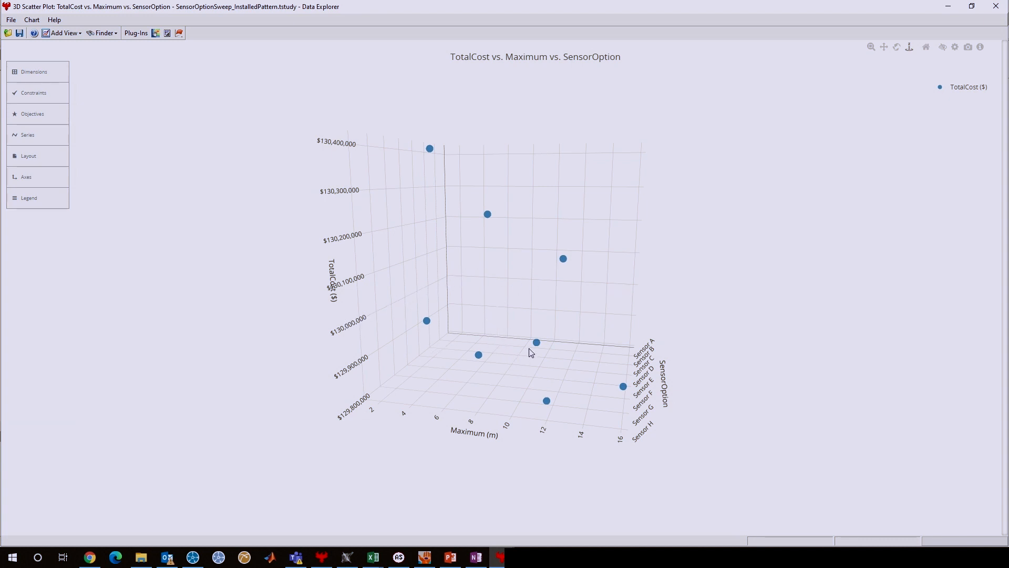
Constrain the scatter plot's Maximum variable to an upper limit of 6.
mouse_move(531, 348)
left_click(44, 94)
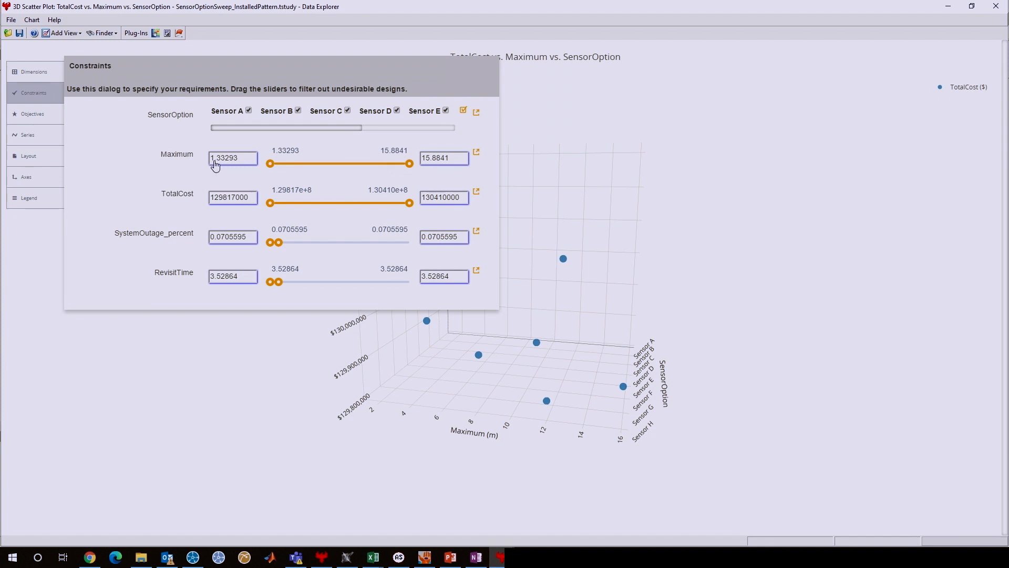
left_click_drag(453, 160, 398, 156)
type("6")
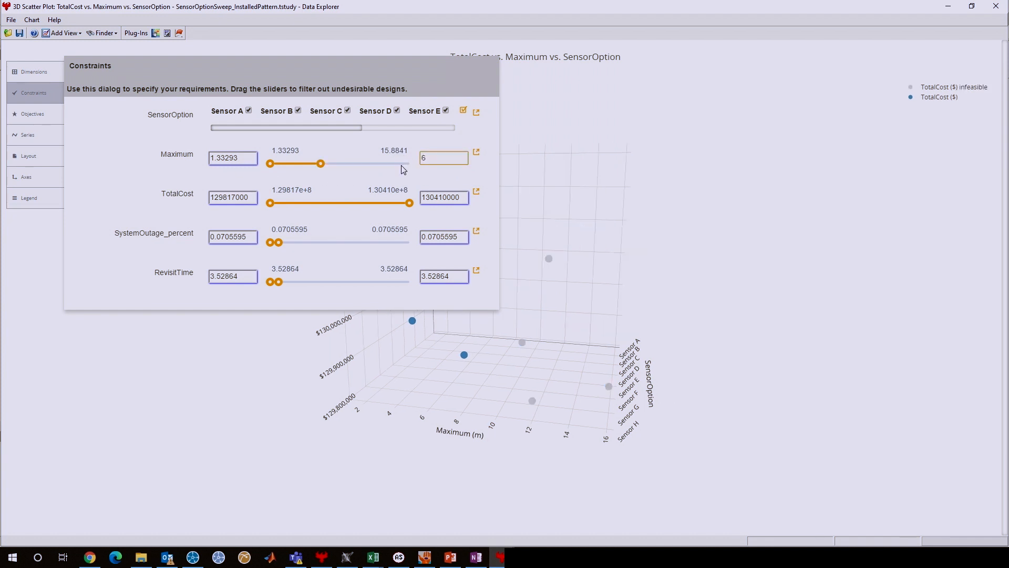
Constrain TotalCost to an upper limit of 130000000 and return to the scatter plot.
left_click(442, 202)
double_click(443, 202)
double_click(438, 200)
left_click(442, 201)
key("BackSpace")
key("BackSpace")
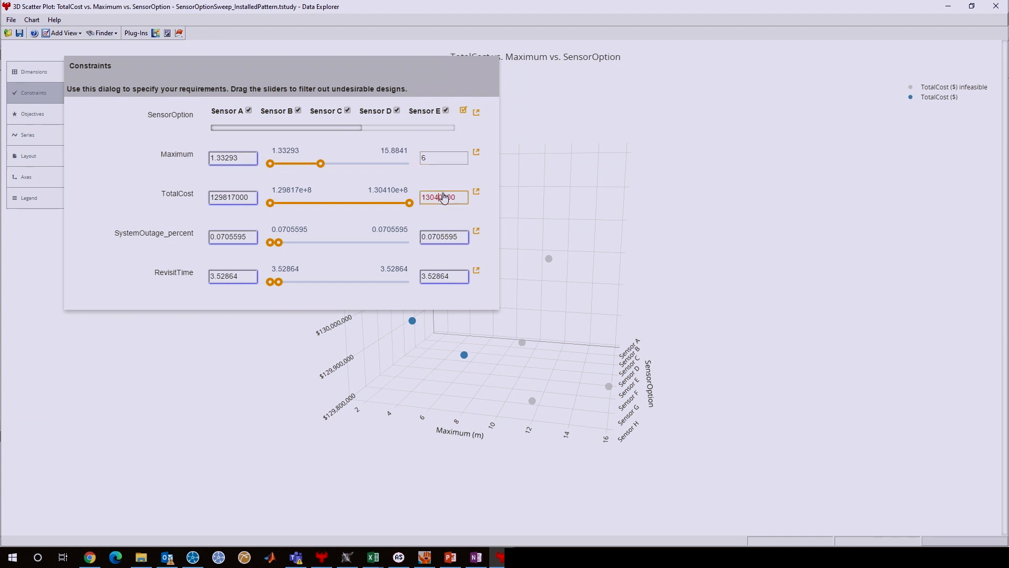
type("000")
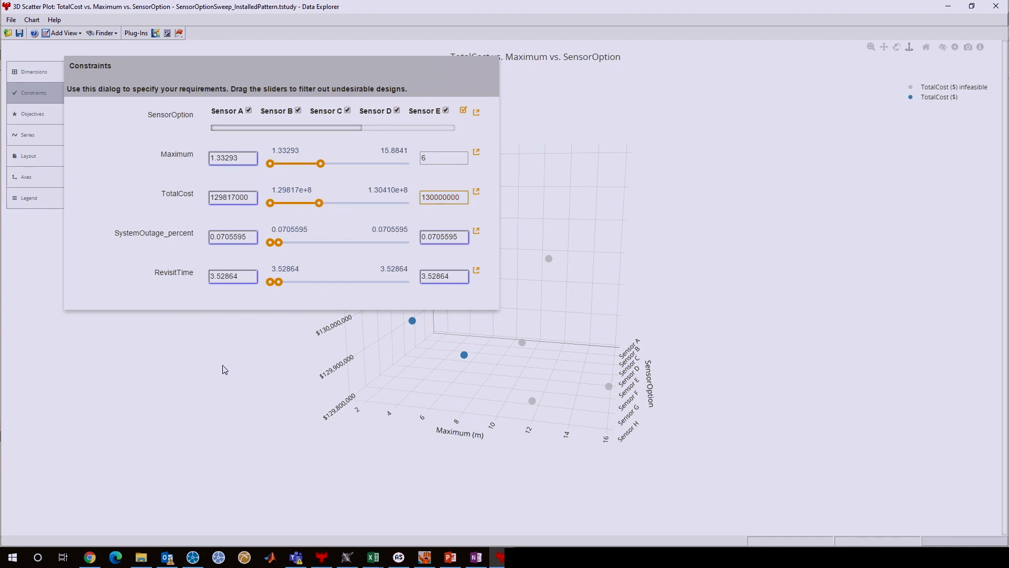
left_click(180, 383)
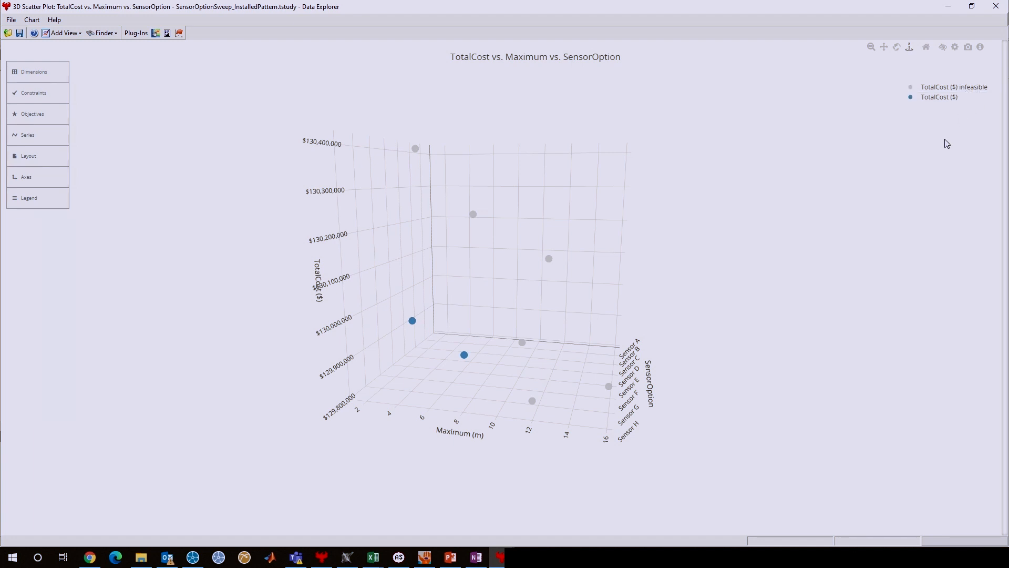
Inspect the feasible points in the 3D scatter plot and review the full design details of the Sensor G point.
left_click_drag(408, 467, 393, 459)
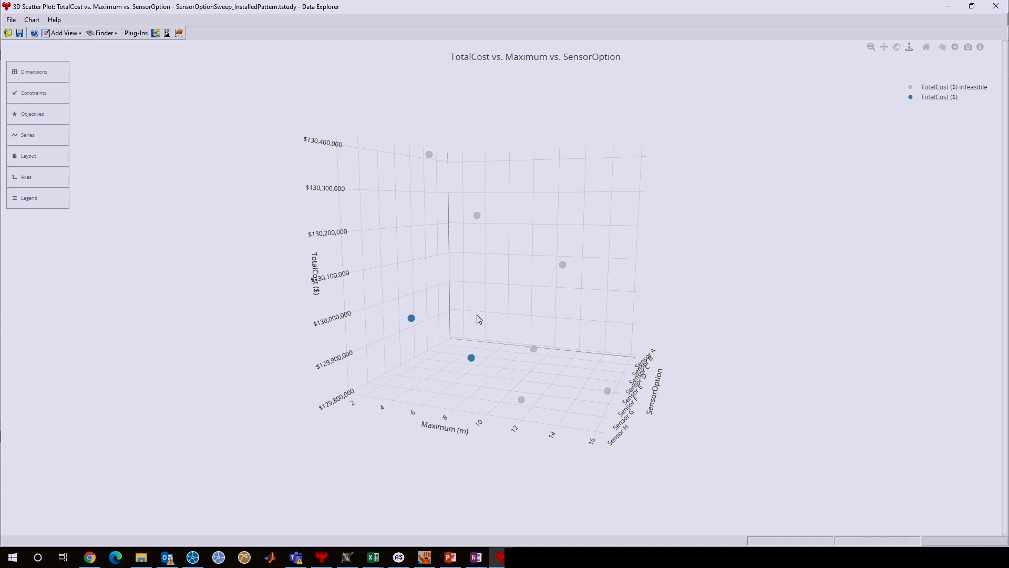
mouse_move(472, 359)
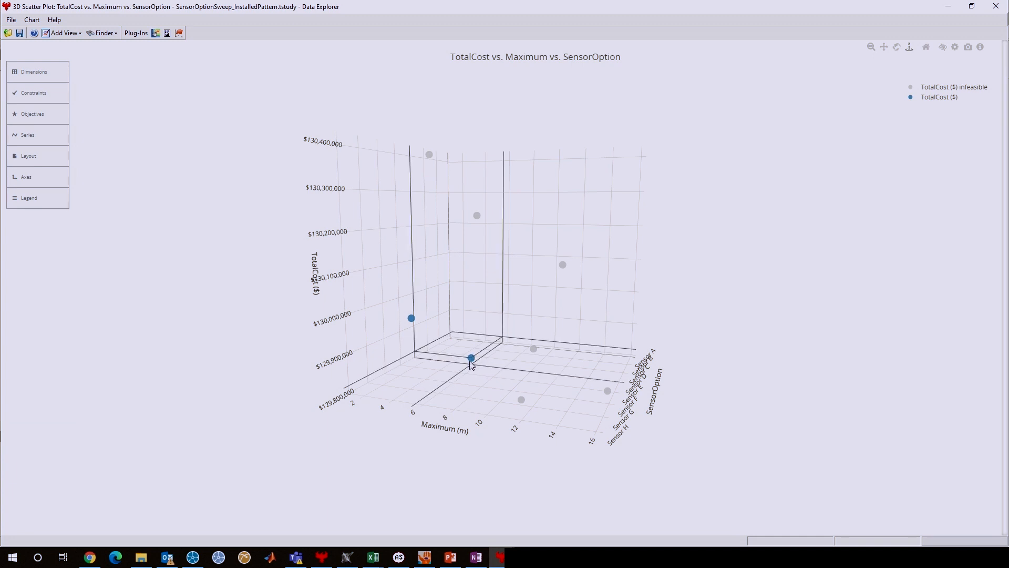
mouse_move(414, 321)
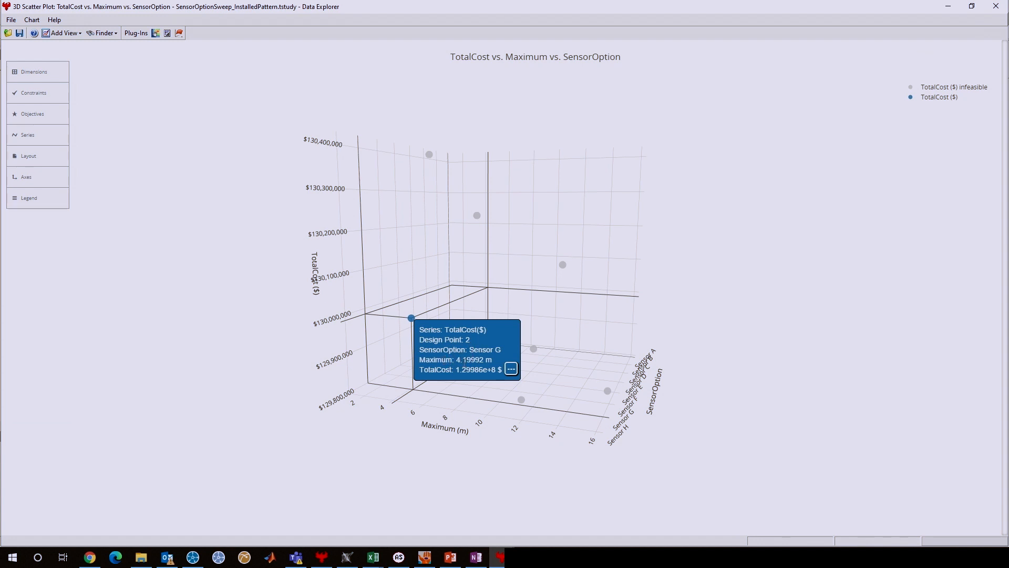
left_click(512, 370)
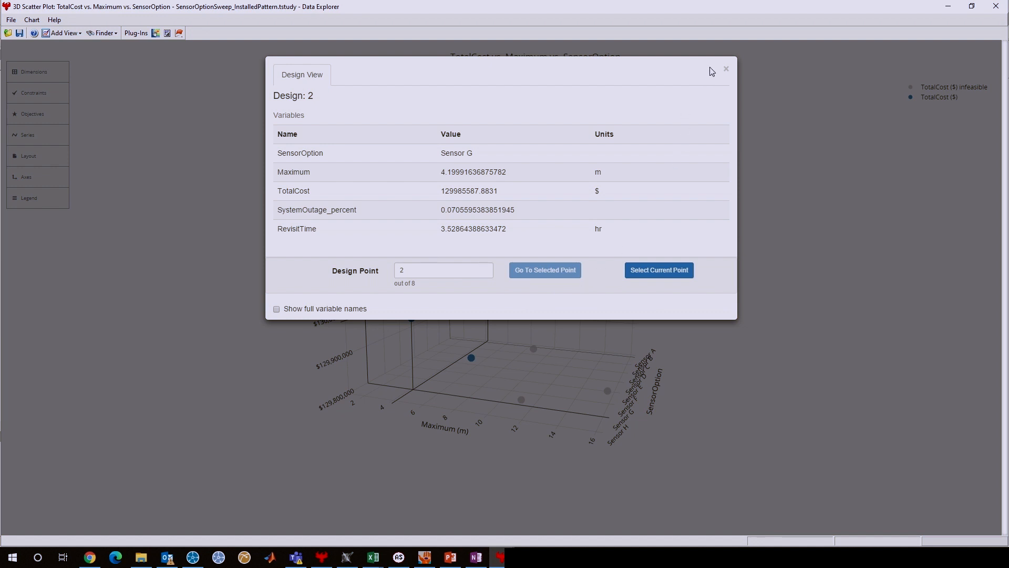
left_click(725, 69)
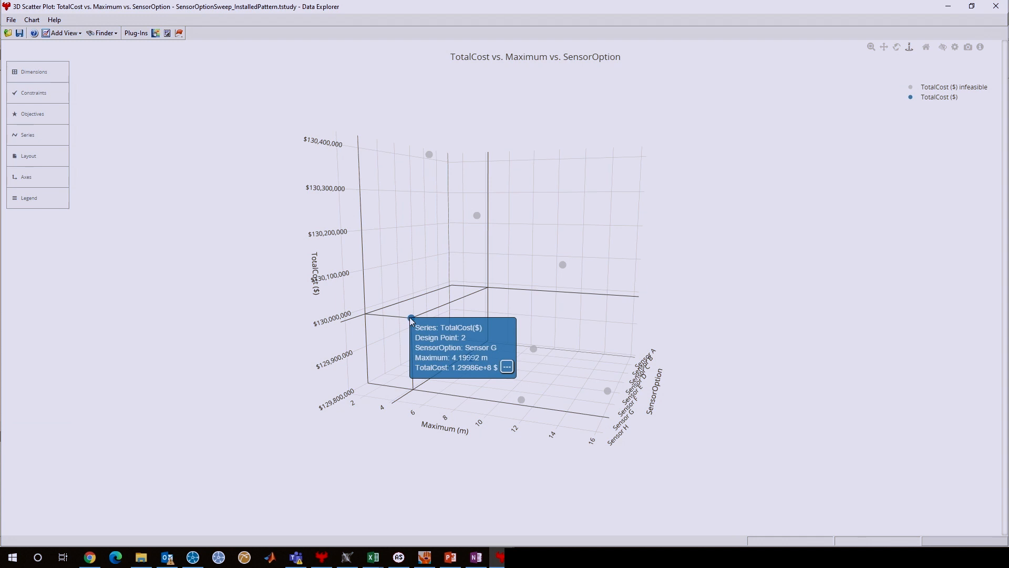
left_click_drag(411, 319, 690, 422)
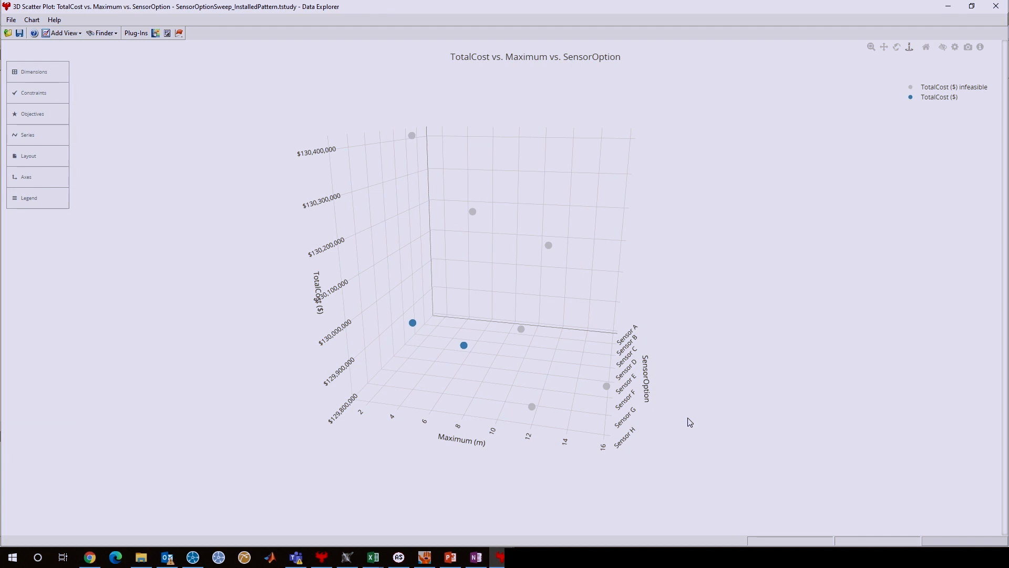
Switch to Cameo Systems Modeler to view the Layered Constellation structure diagram, and switch to ModelCenter MBSE.
left_click(347, 557)
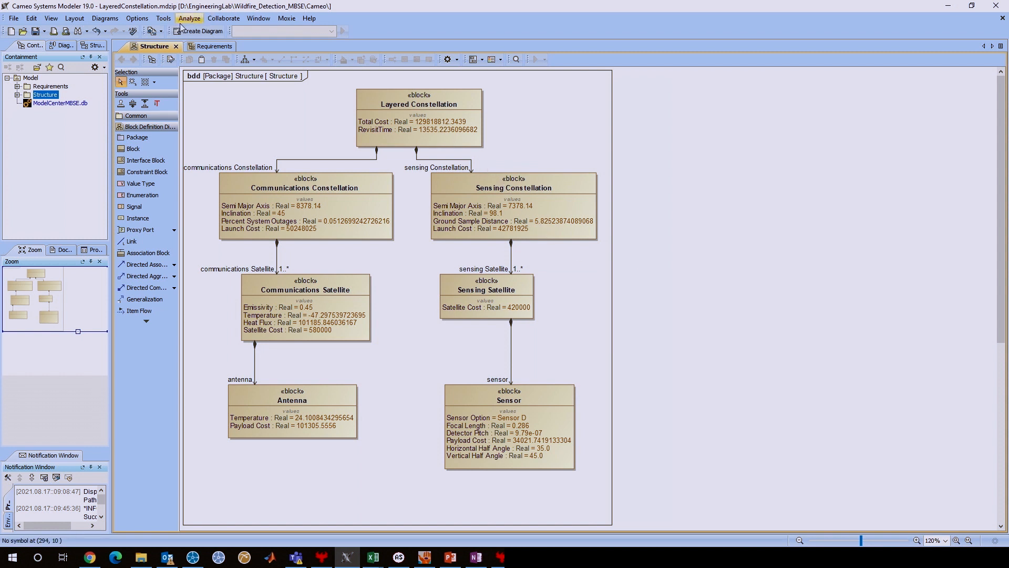
left_click(164, 18)
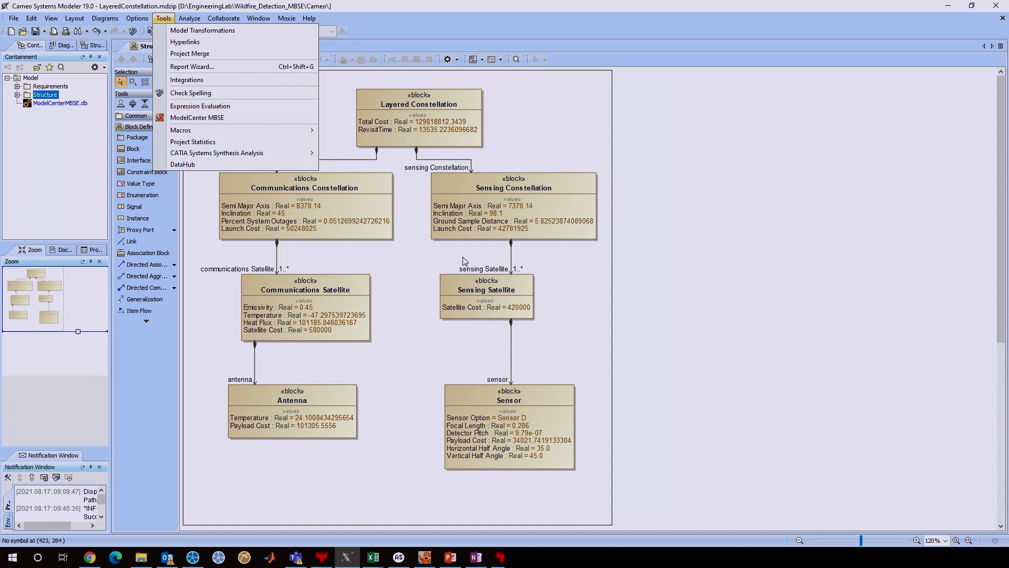
left_click(424, 557)
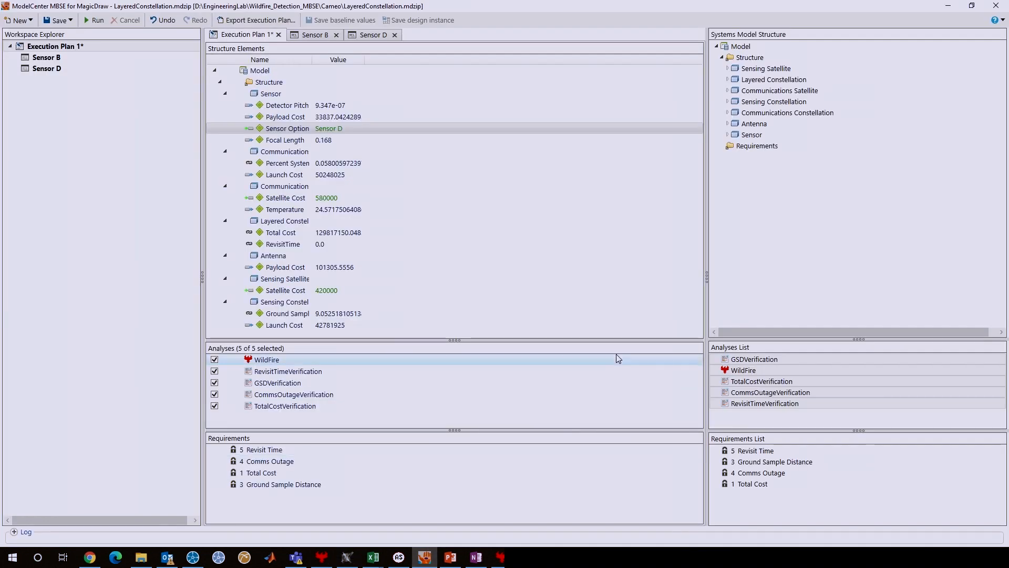
Open the WildFire analysis and examine how its variables map to the systems model structure, including the Layered Constellation block.
double_click(746, 370)
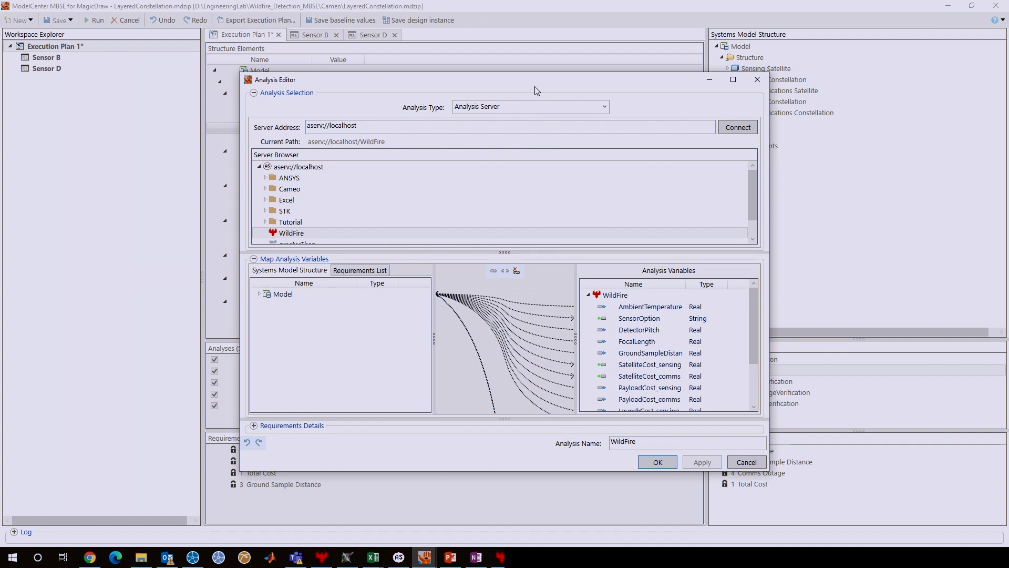
left_click_drag(534, 86, 521, 50)
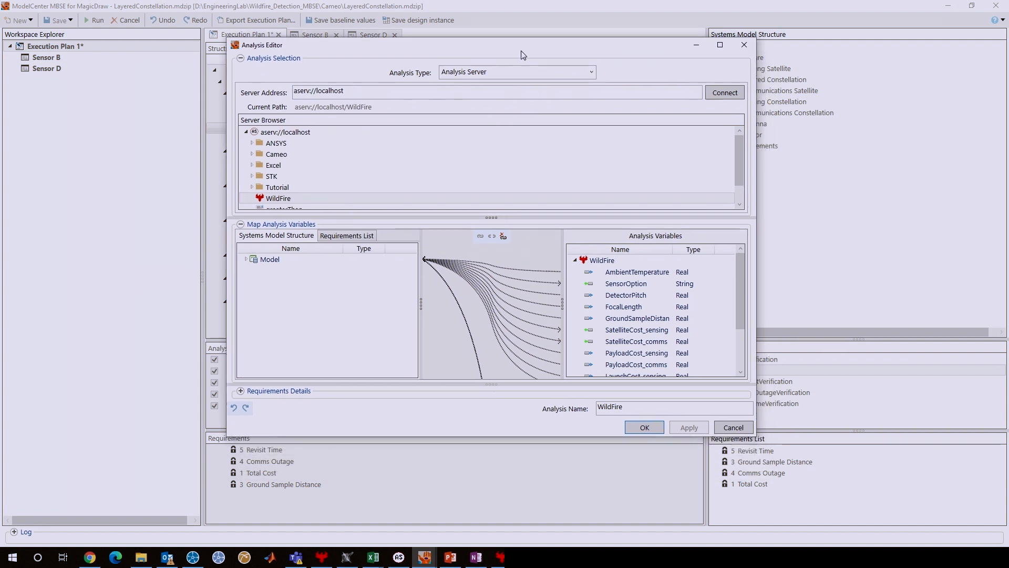
left_click(246, 258)
left_click(251, 270)
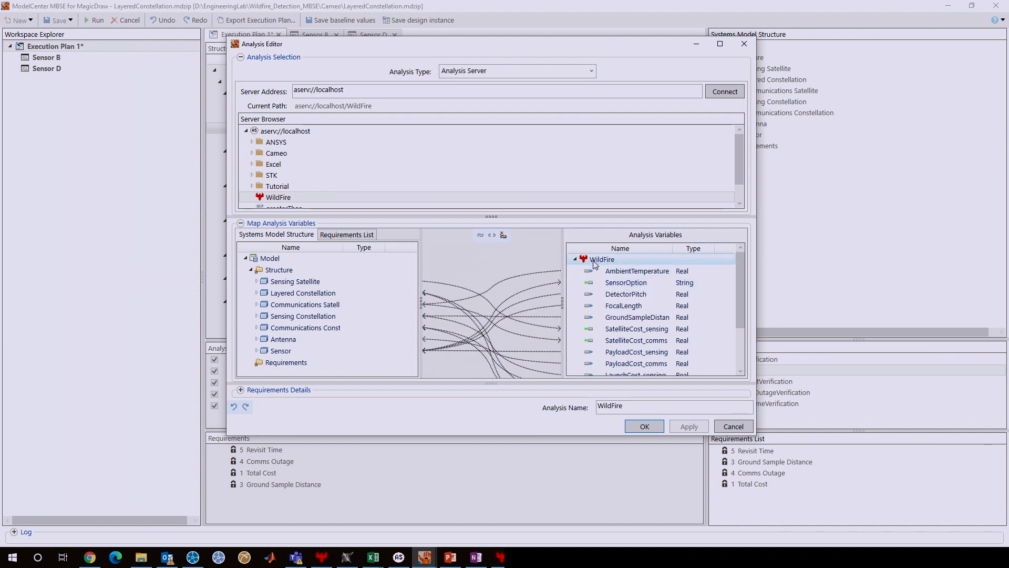
scroll(626, 292, "down", 2)
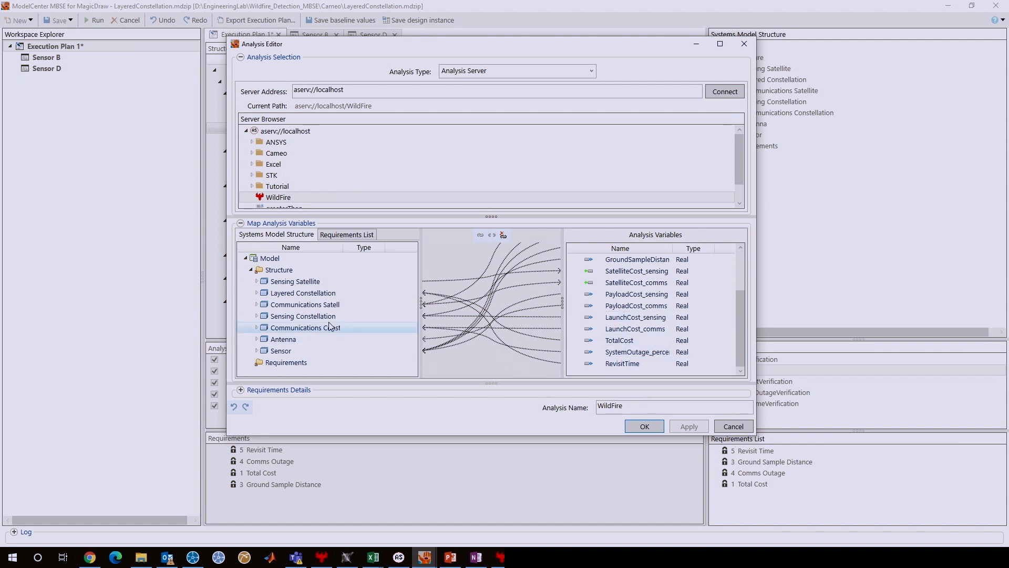
left_click(256, 293)
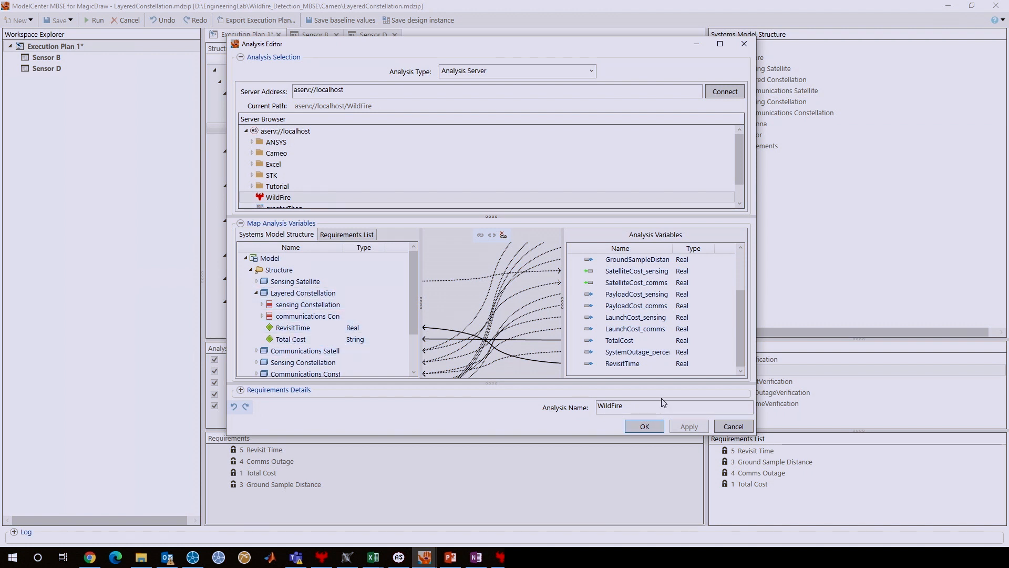
left_click(635, 270)
left_click(642, 426)
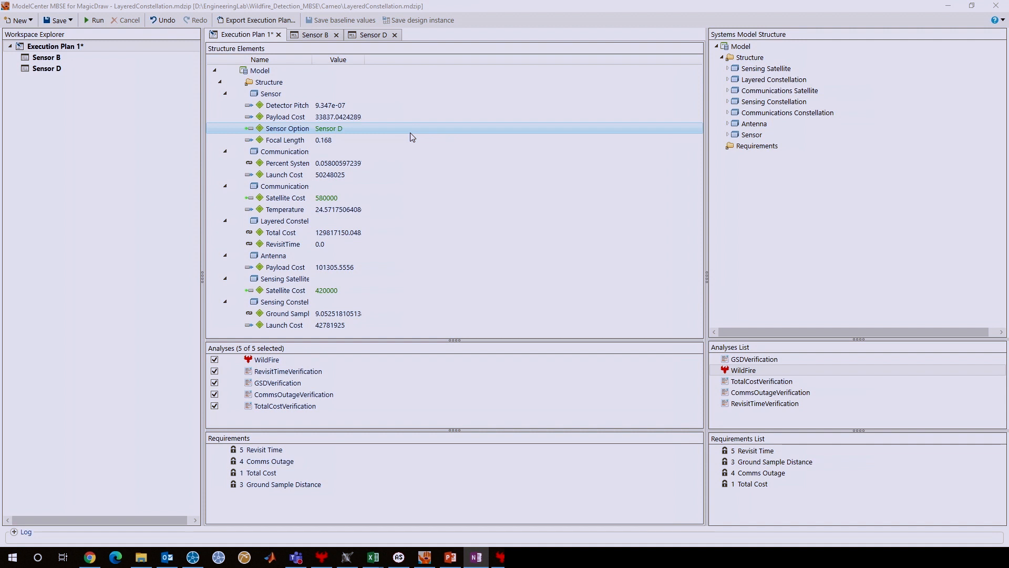
Set the Sensor Option in Execution Plan 1 to Sensor B and review the Sensor B results and requirement margins.
left_click(342, 128)
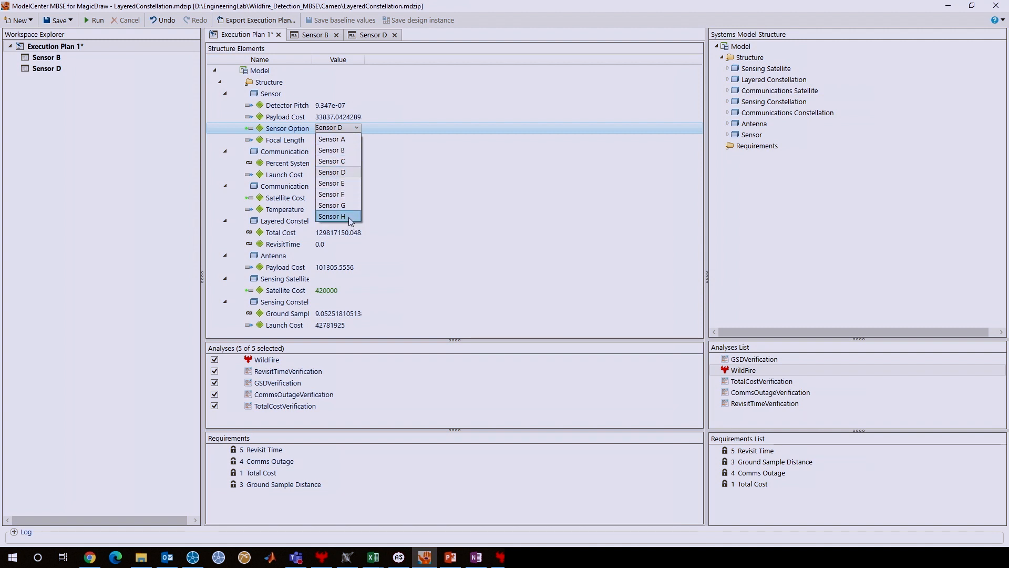
left_click(446, 136)
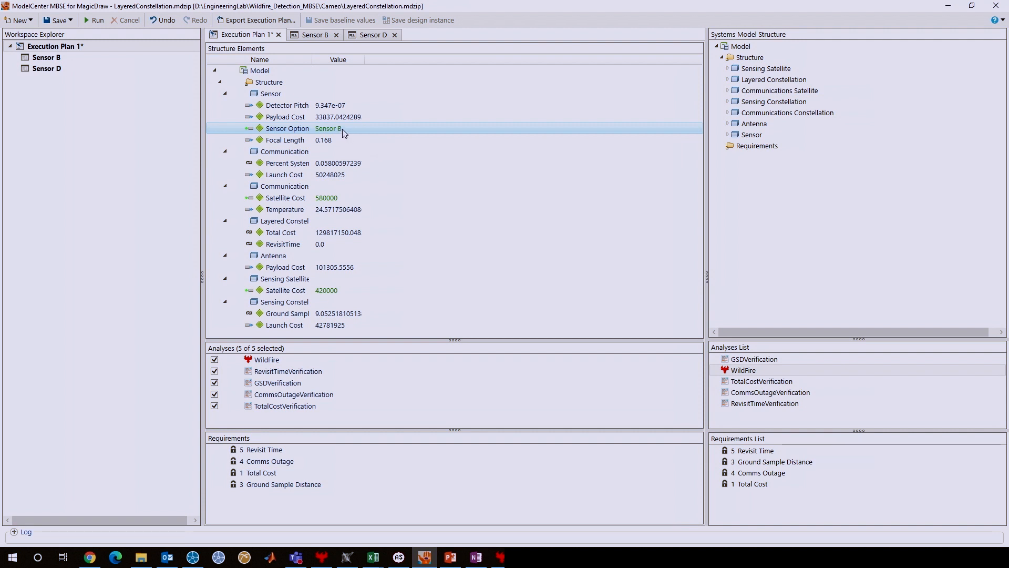
left_click(304, 38)
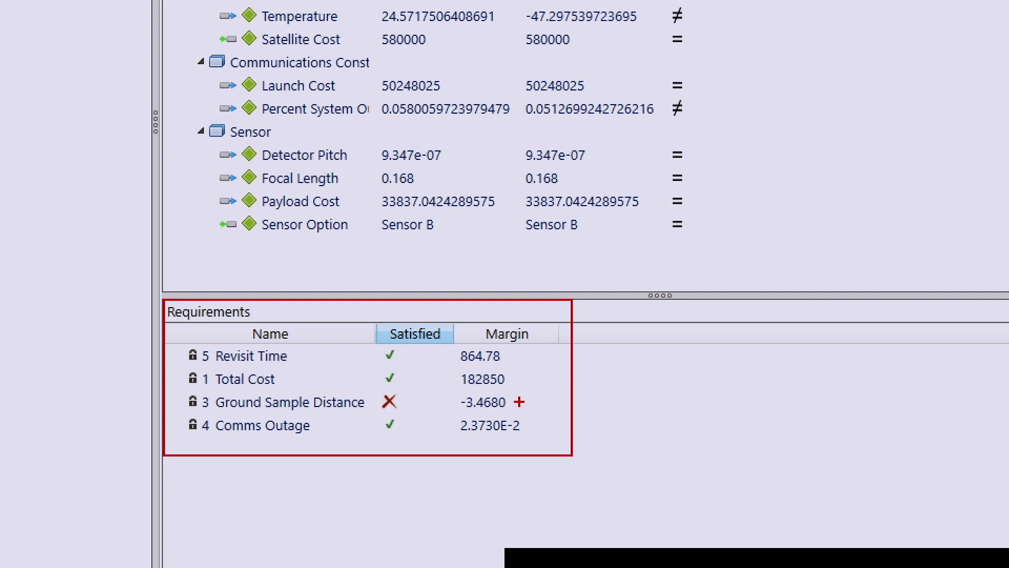
Set the Sensor Option in Execution Plan 1 to Sensor D and review the Sensor D results and requirement margins.
left_click(249, 35)
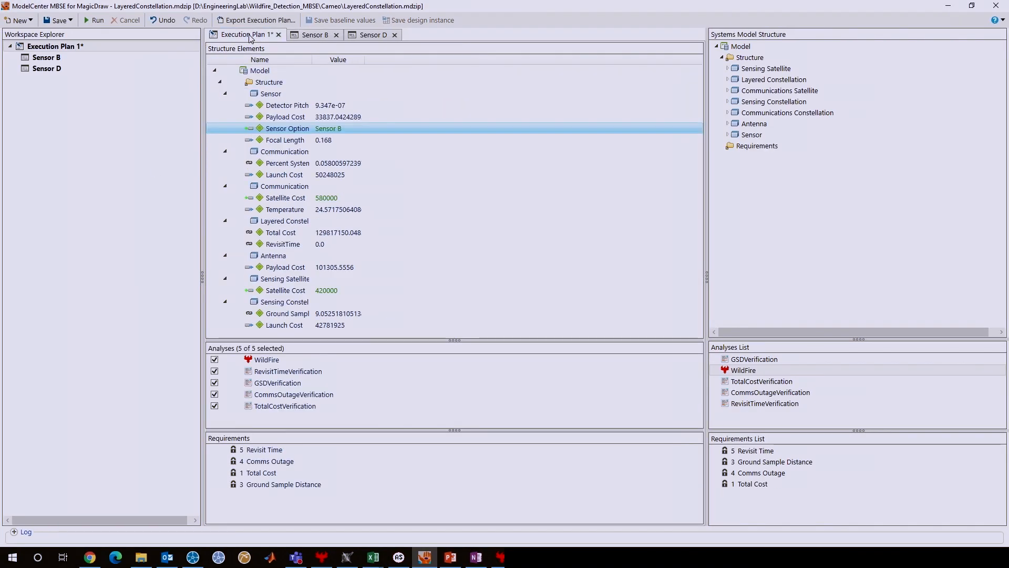
left_click(336, 128)
left_click(347, 172)
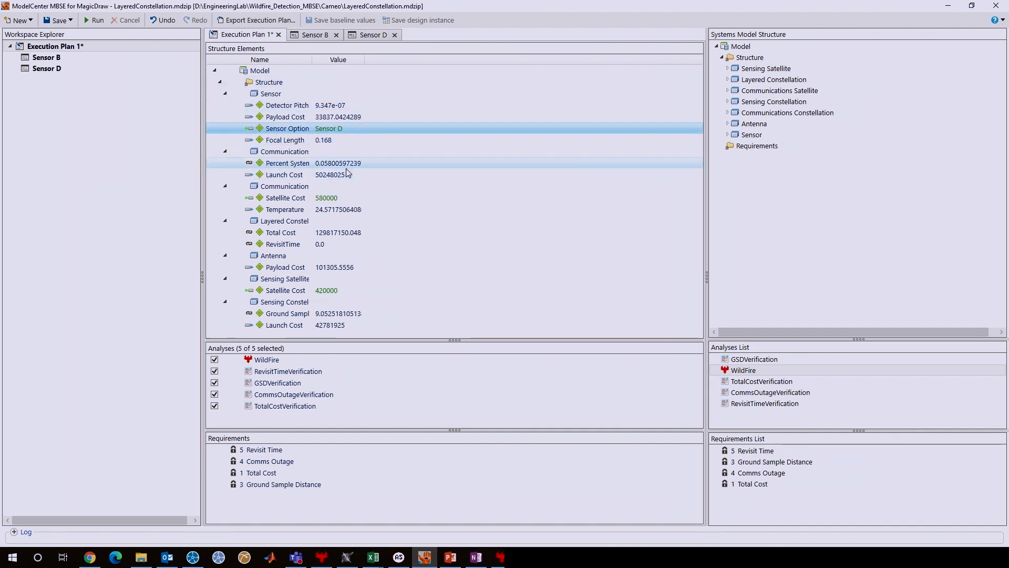
left_click(373, 35)
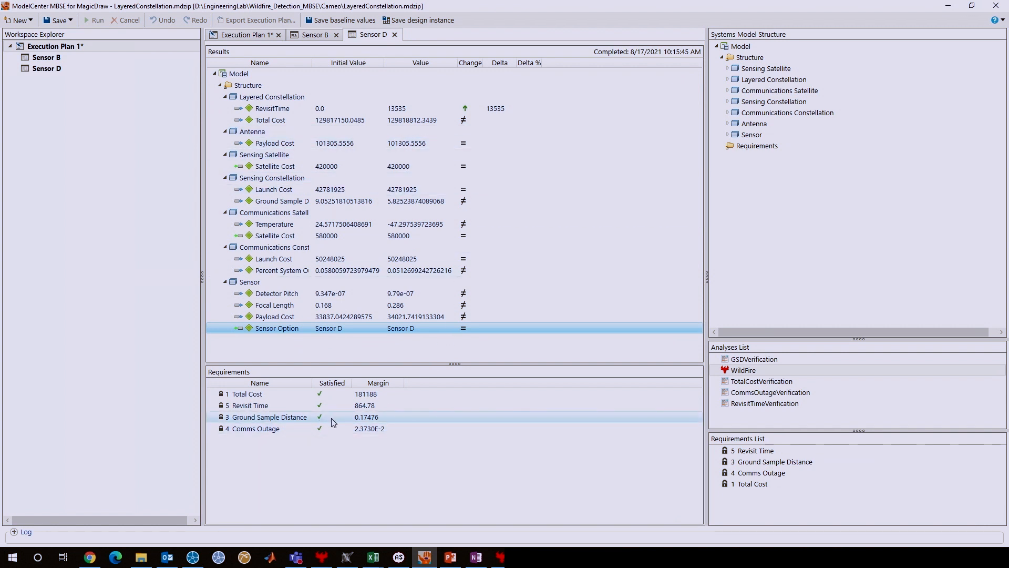
Switch to STK, open the properties of Sensor2 under sensingSat12, and examine its definition and resolution settings.
left_click(404, 468)
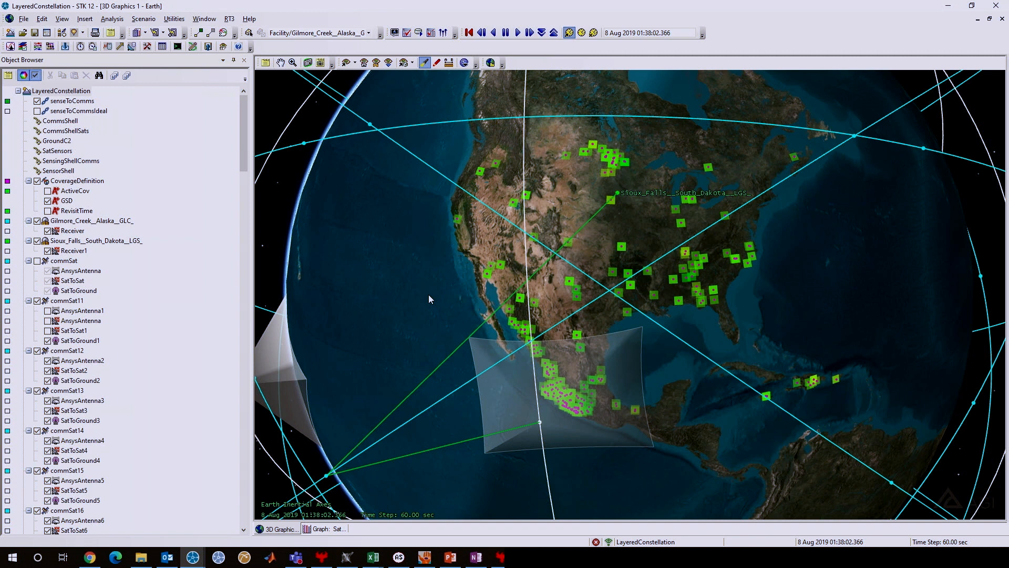
left_click_drag(243, 160, 221, 528)
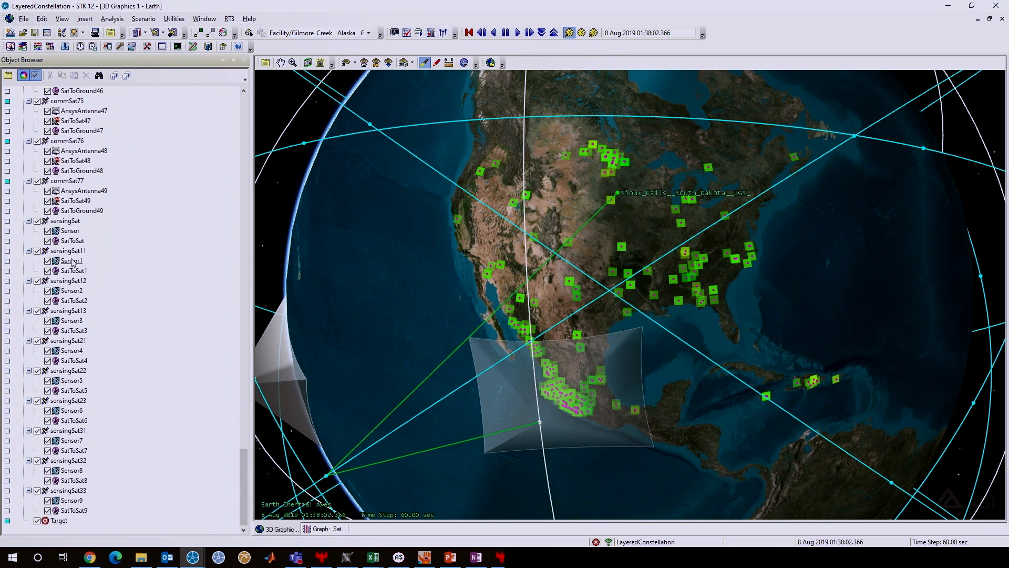
left_click(72, 290)
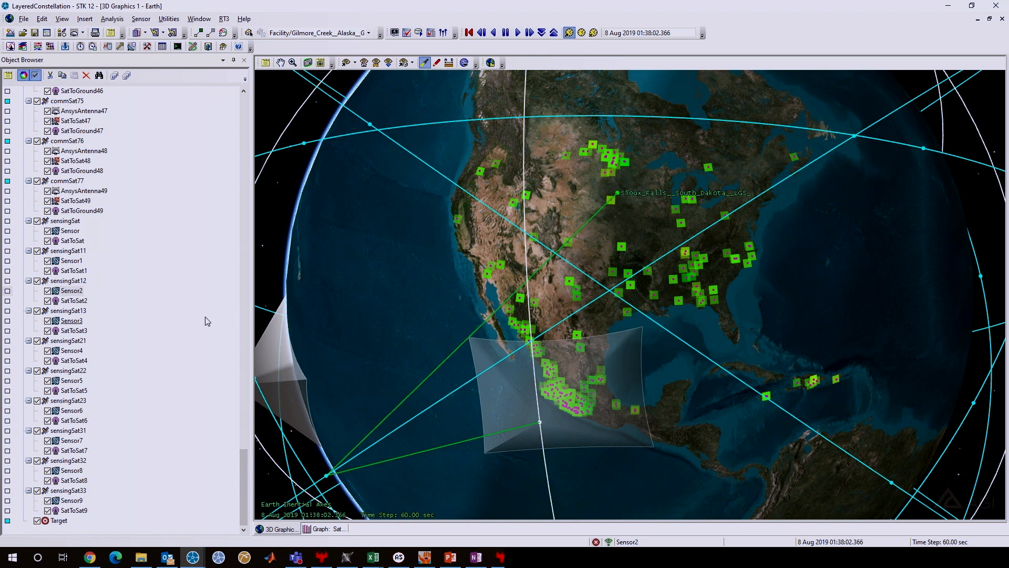
double_click(72, 290)
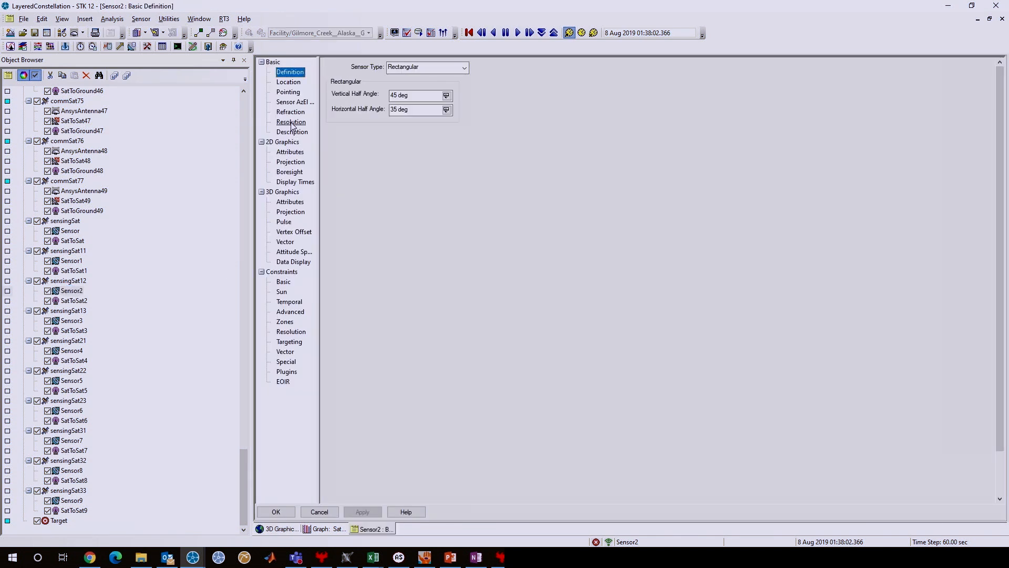
left_click(292, 123)
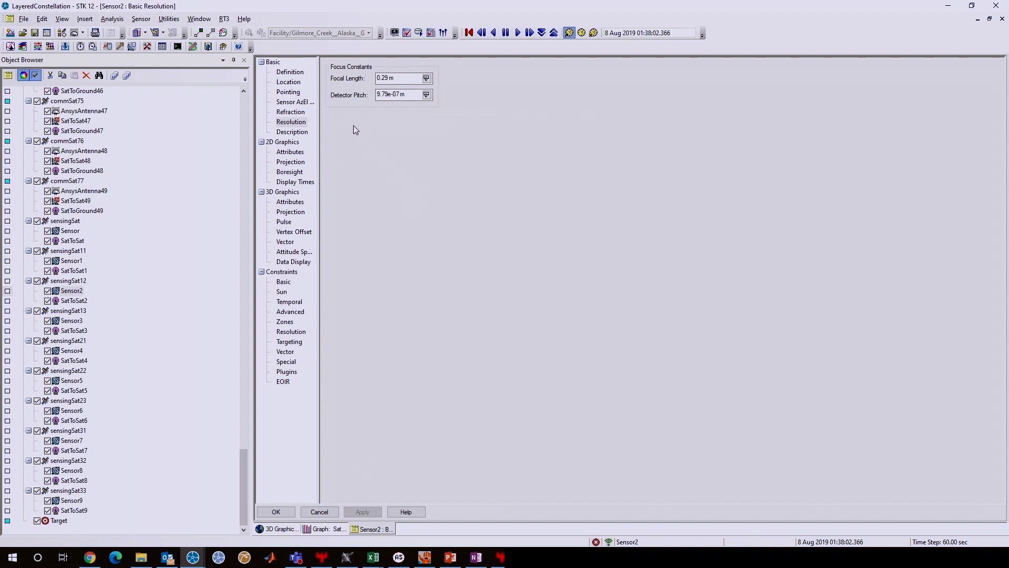
Set Sensor2's type to EOIR in its definition and review the spatial, spectral, optical and radiometric settings of Band1.
left_click(290, 72)
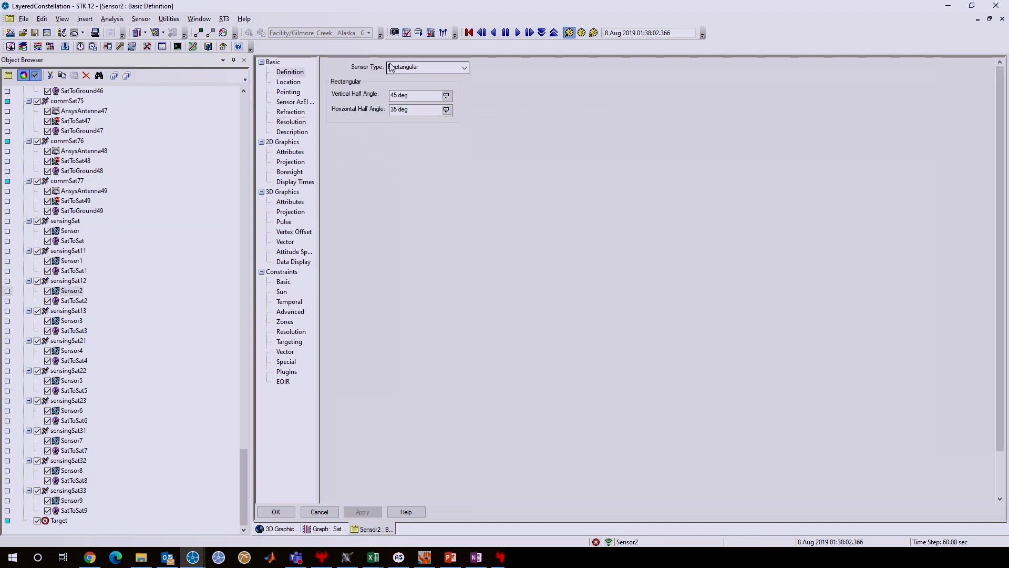
left_click(465, 68)
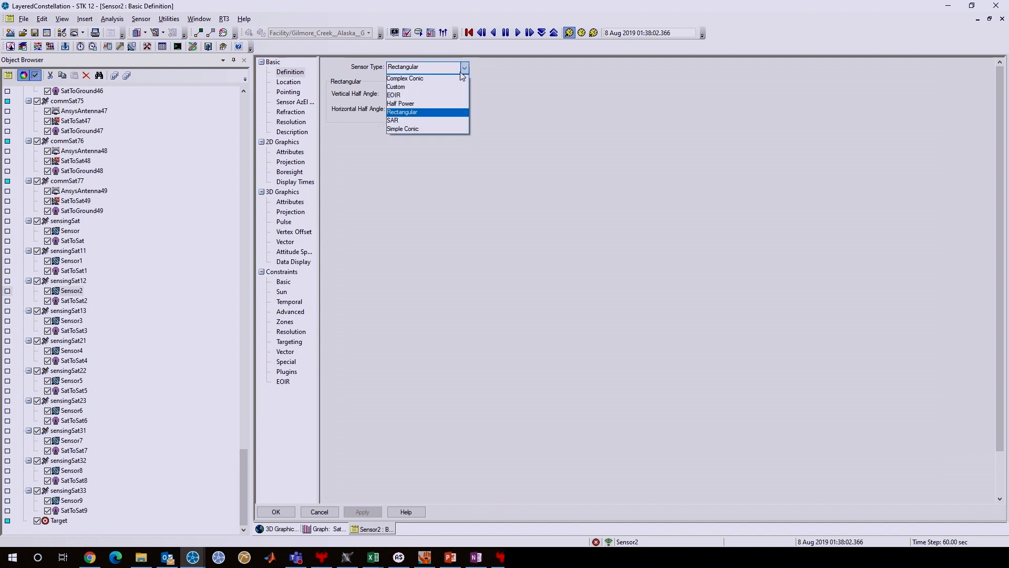
left_click(421, 97)
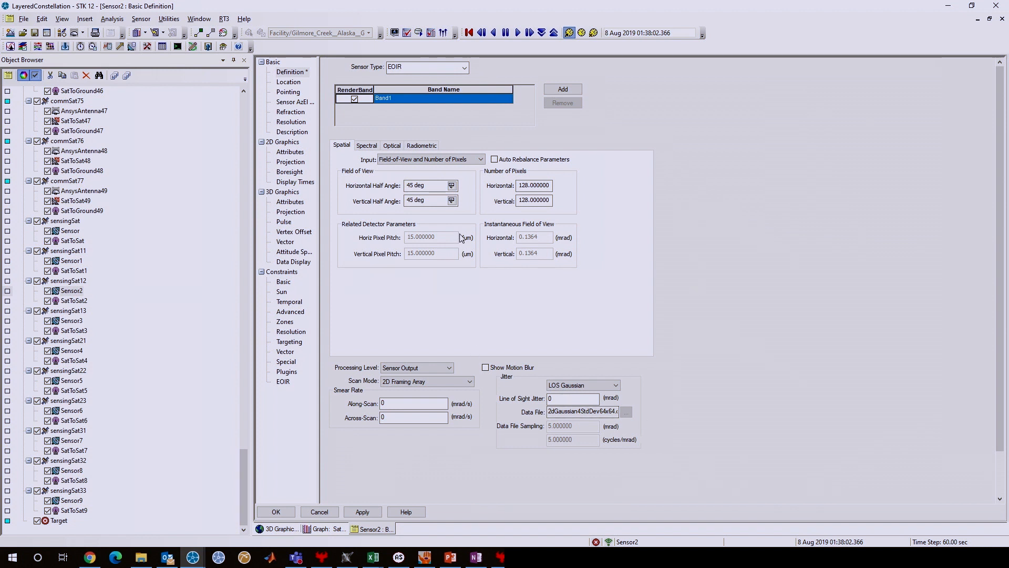
left_click(367, 146)
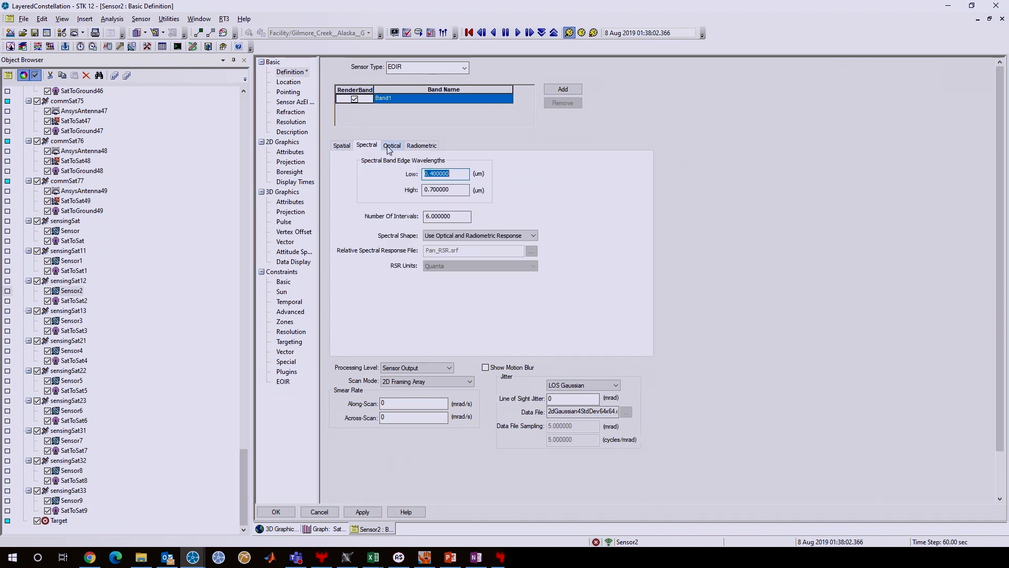
left_click(392, 146)
left_click(420, 148)
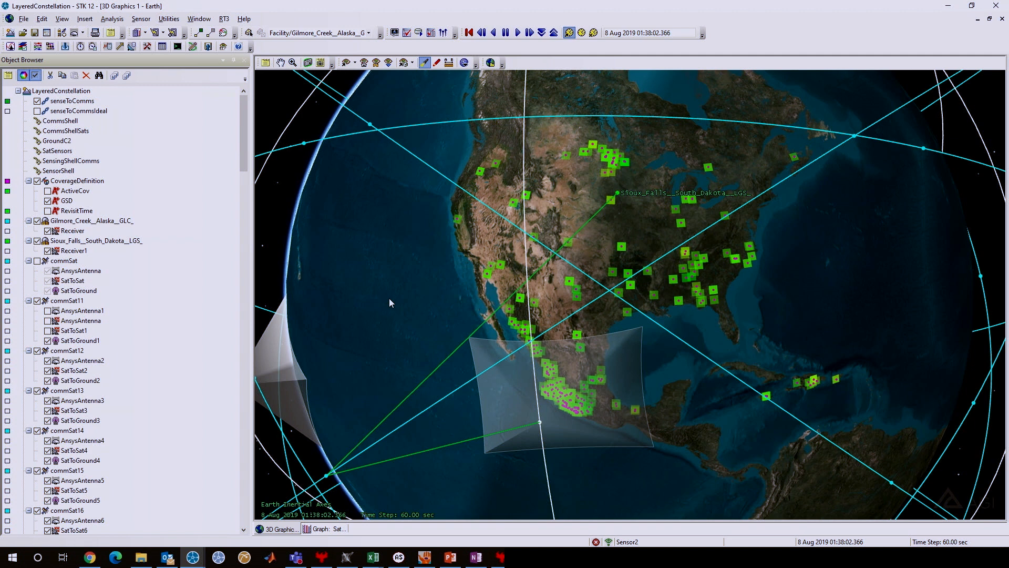
Zoom the 3D view to commSat11 and frame the satellite model together with the neighbouring sensing satellite's sensor cone.
right_click(79, 300)
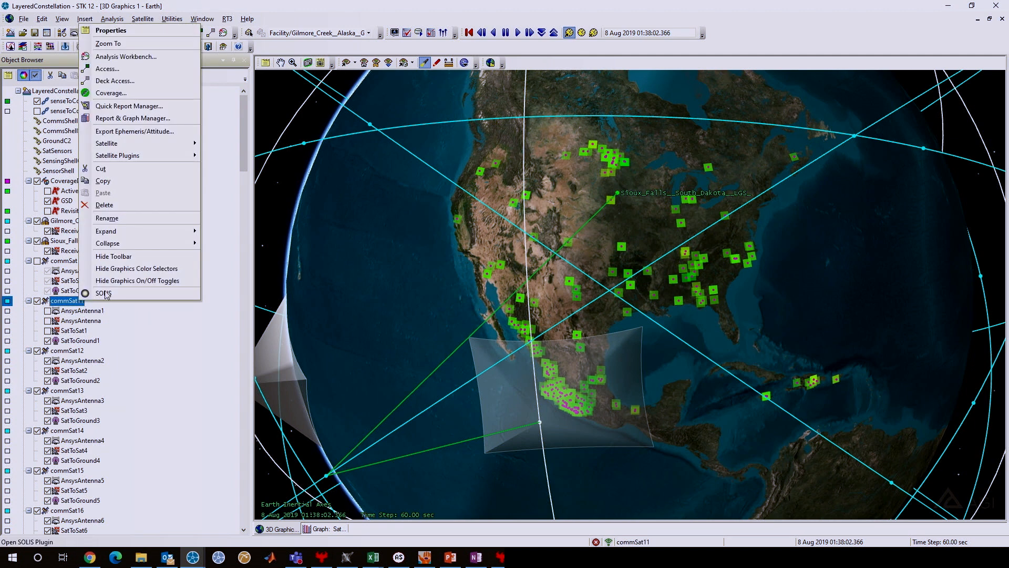
left_click(108, 44)
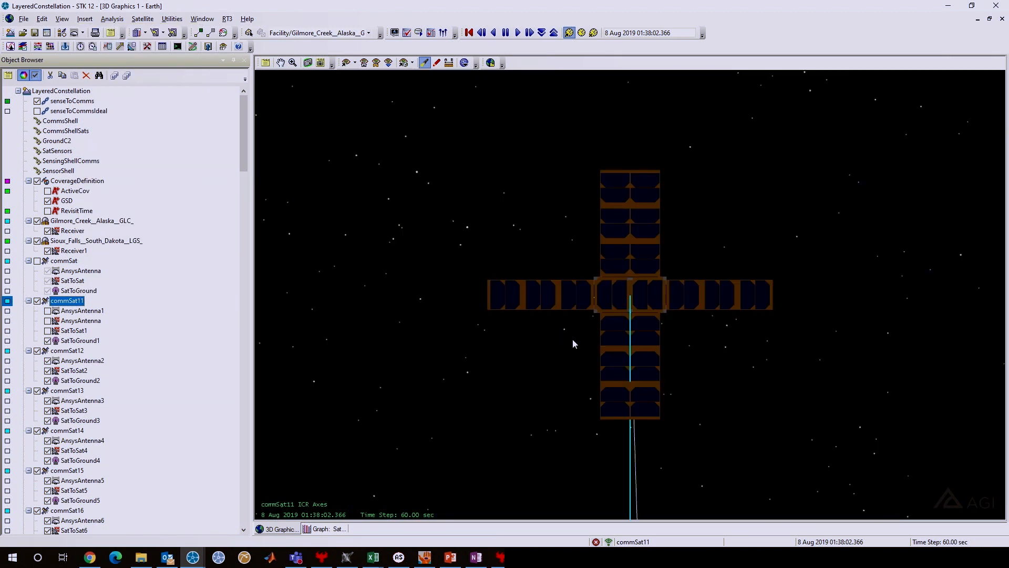
left_click_drag(658, 369, 672, 435)
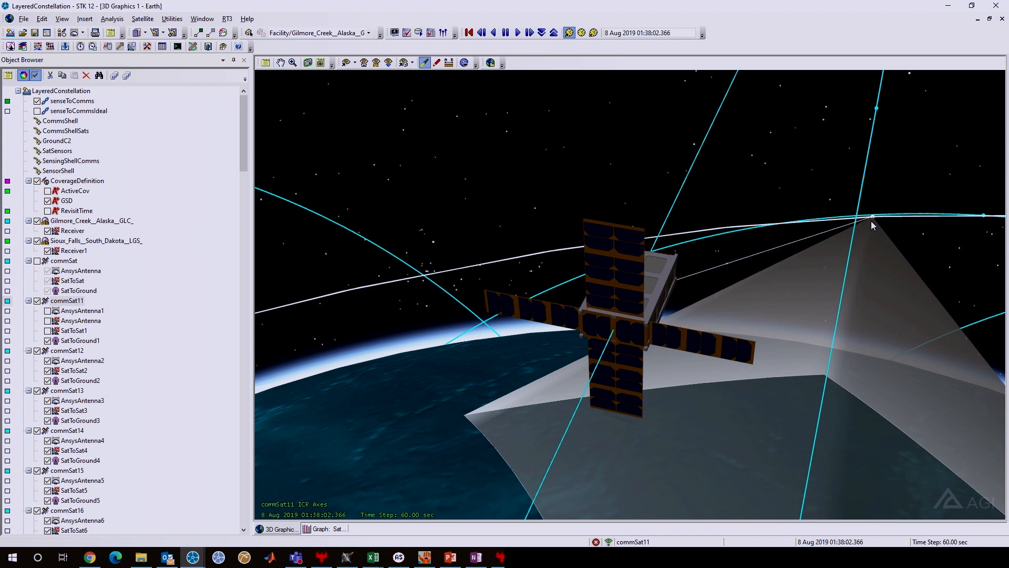
left_click_drag(856, 288, 850, 286)
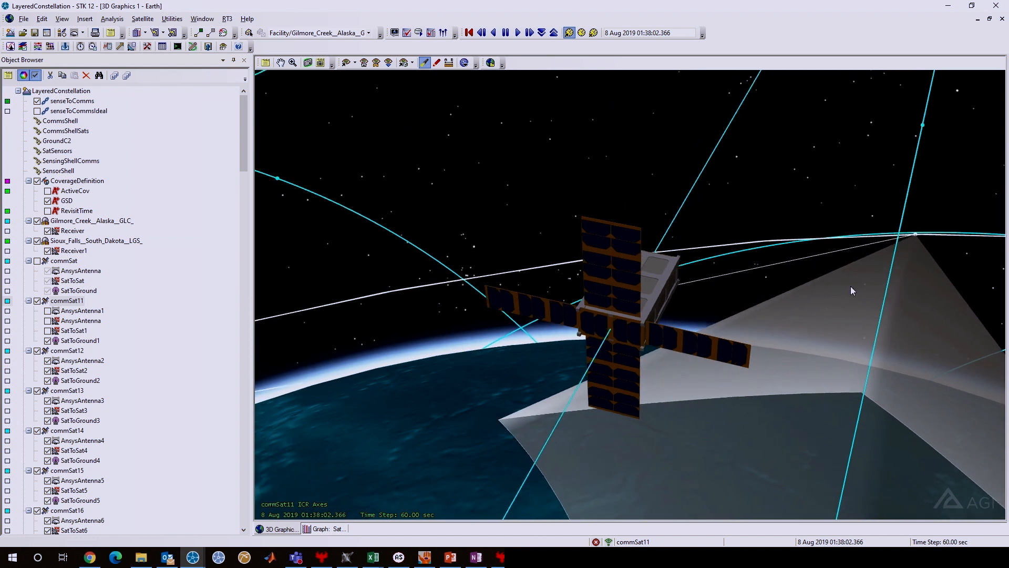
scroll(853, 285, "down", 2)
scroll(852, 285, "down", 1)
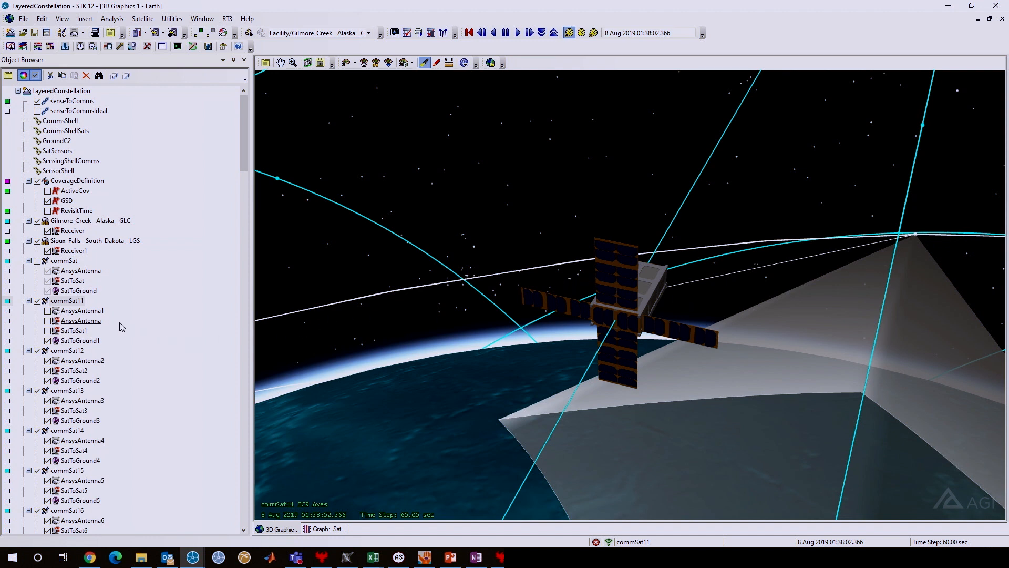
Show AnsysAntenna1 on commSat11 and examine the full shape of its antenna pattern in 3D.
left_click(48, 311)
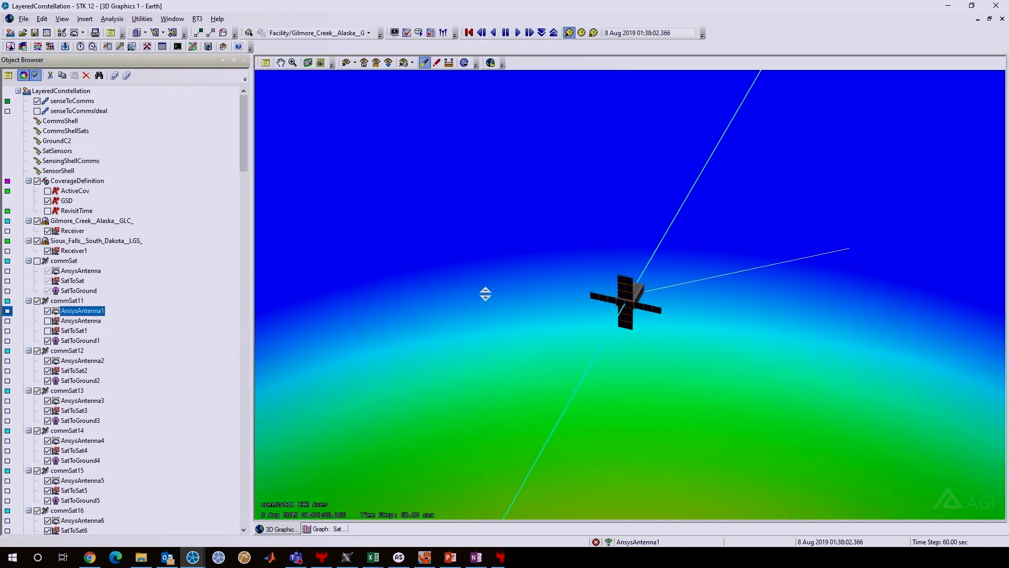
left_click_drag(486, 299, 484, 173)
left_click_drag(625, 434, 625, 402)
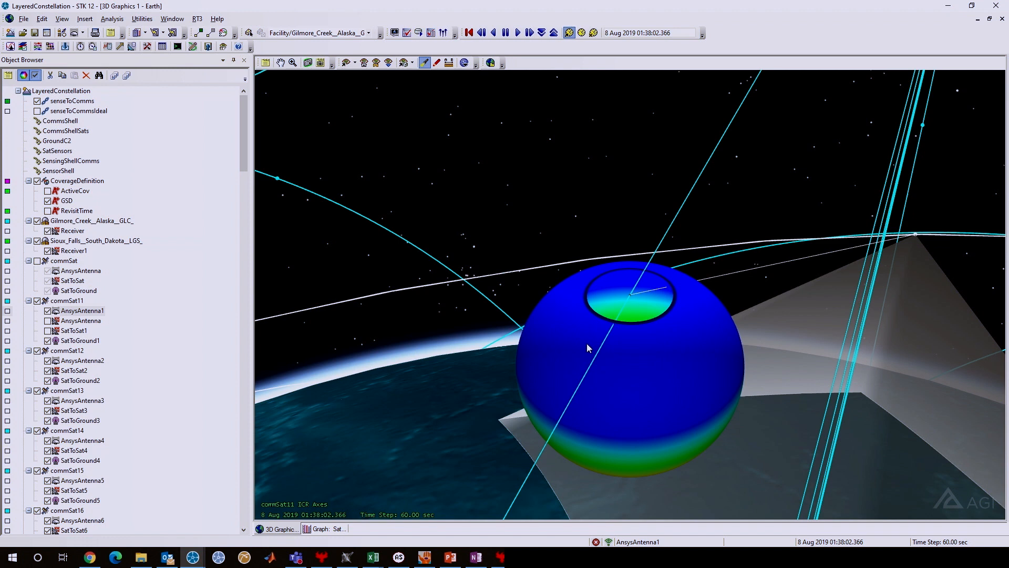
left_click_drag(646, 345, 707, 348)
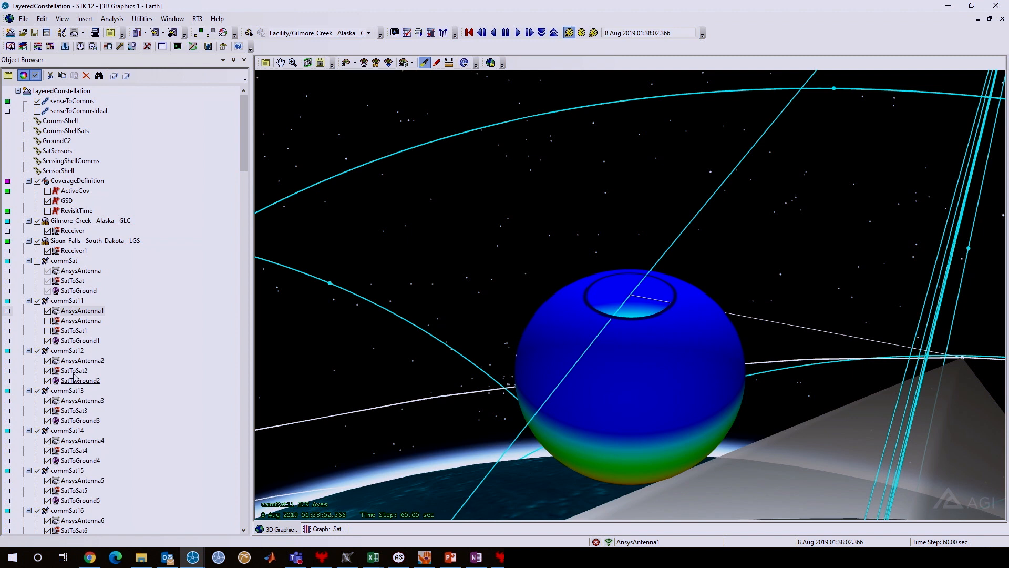
Hide AnsysAntenna1, show the AnsysAntenna receiver on commSat11 instead, and inspect its gain pattern from several angles.
left_click(48, 311)
left_click(47, 321)
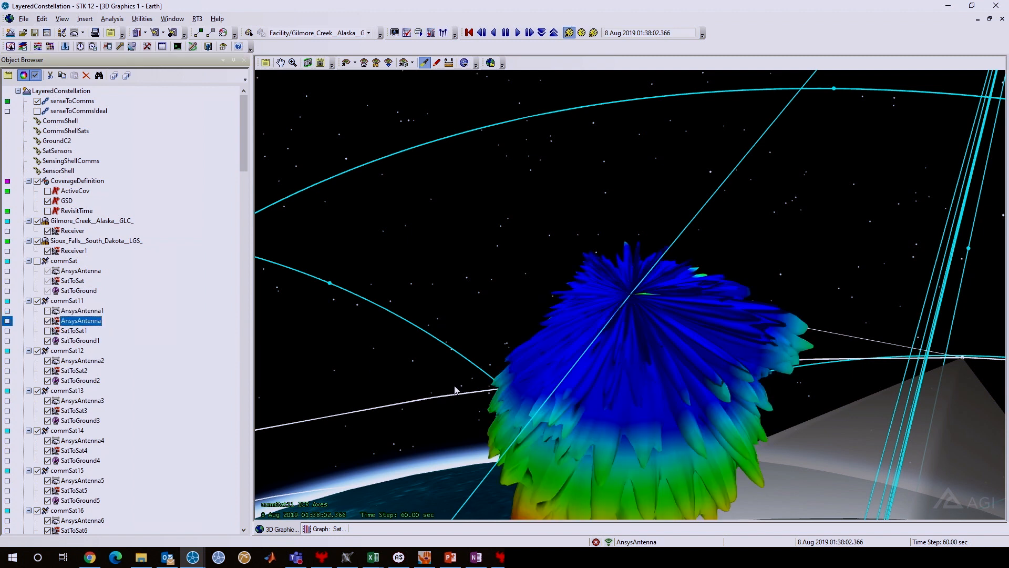
left_click_drag(638, 413, 634, 371)
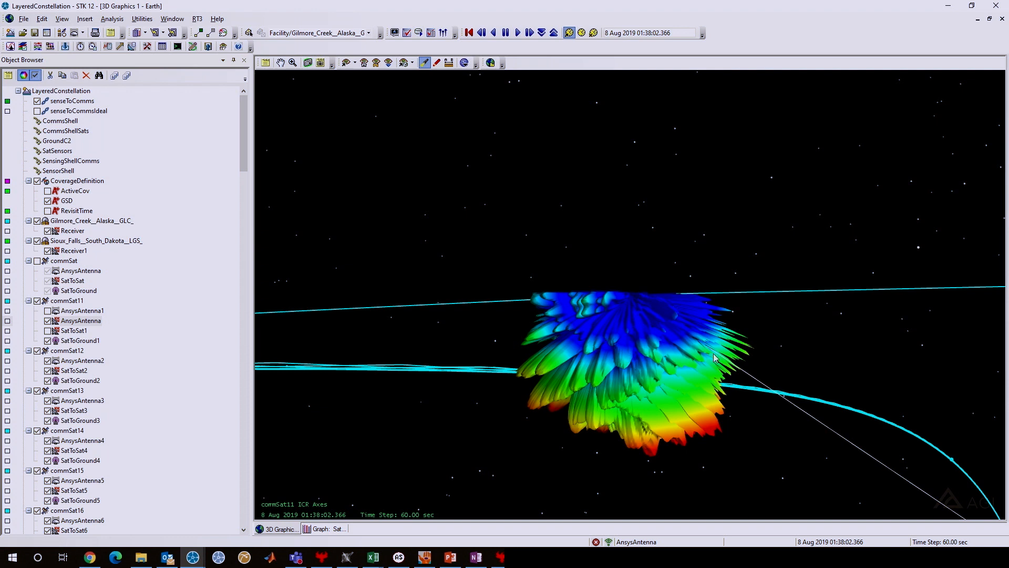
left_click_drag(704, 365, 700, 381)
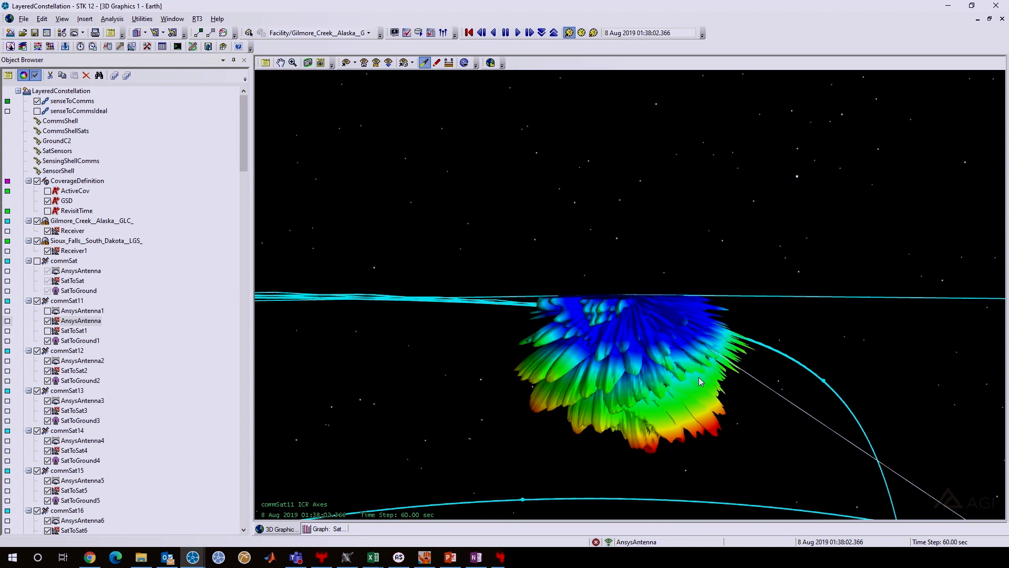
left_click_drag(741, 382, 704, 344)
left_click_drag(610, 345, 715, 427)
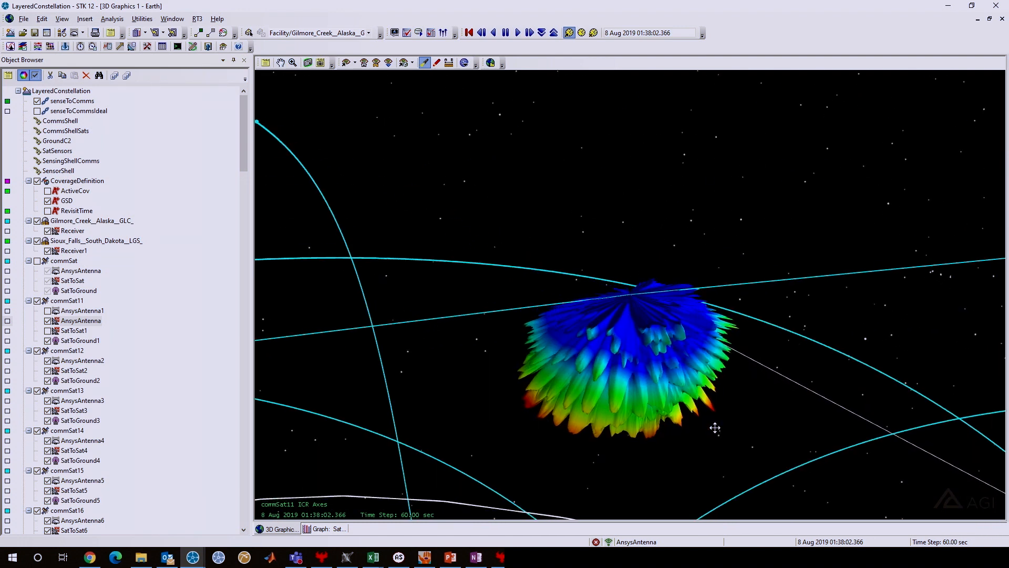
Open the SatToSat1 C/N graph and enlarge the access period between about 1:25 and 1:50 to compare both receivers.
left_click(327, 529)
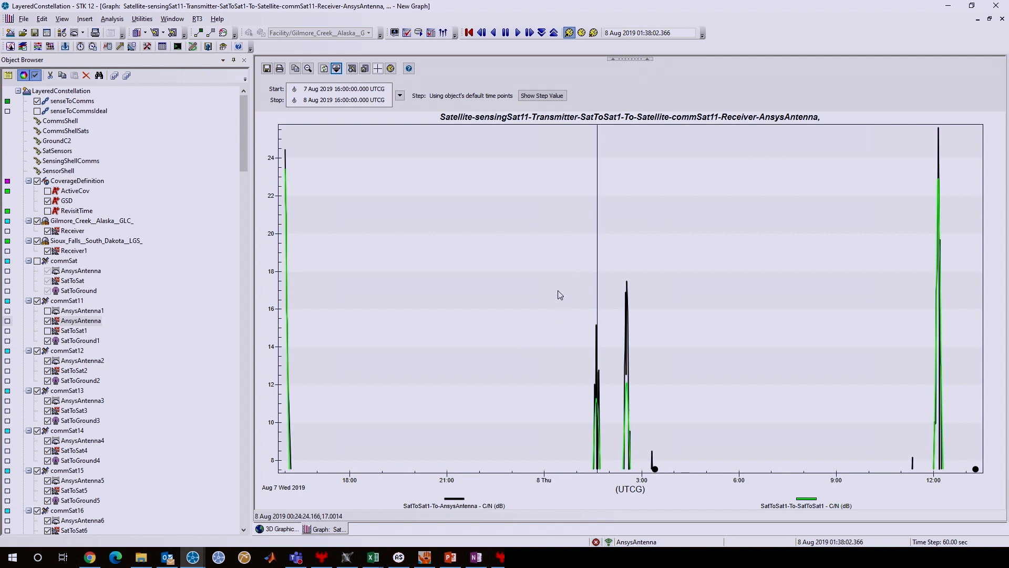
left_click_drag(562, 306, 613, 481)
left_click_drag(639, 140, 857, 476)
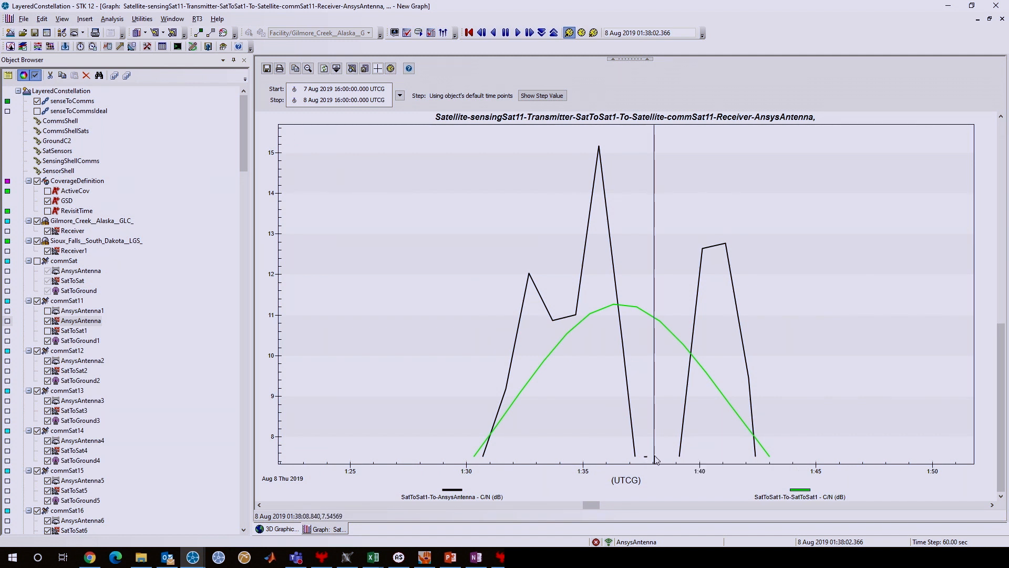
mouse_move(680, 462)
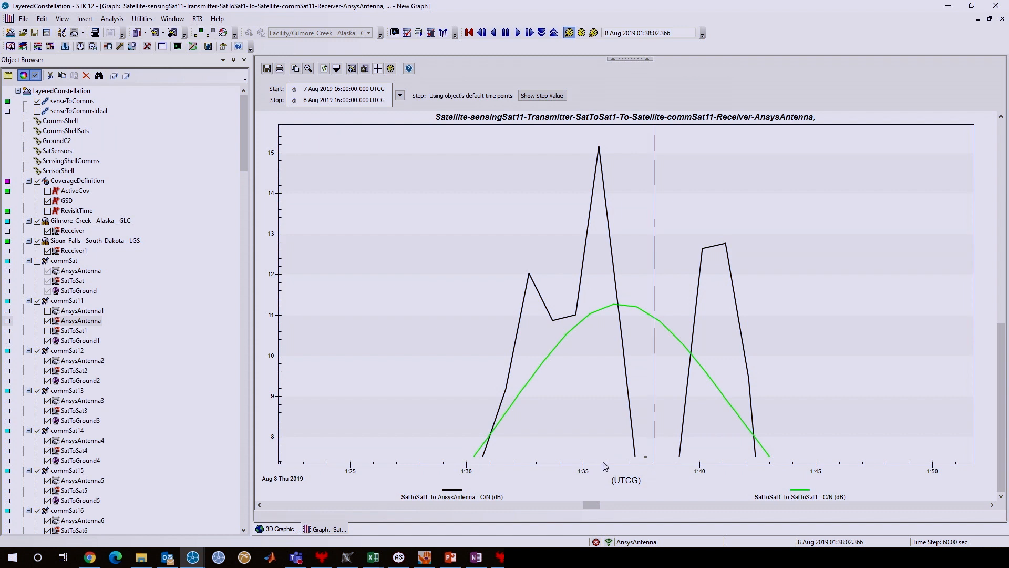
Return to the 3D view and inspect closely where the link line passes between the lobes of commSat11's AnsysAntenna pattern.
left_click(281, 528)
left_click_drag(735, 355, 550, 252)
scroll(634, 297, "up", 3)
left_click_drag(635, 297, 653, 338)
left_click_drag(755, 401, 752, 383)
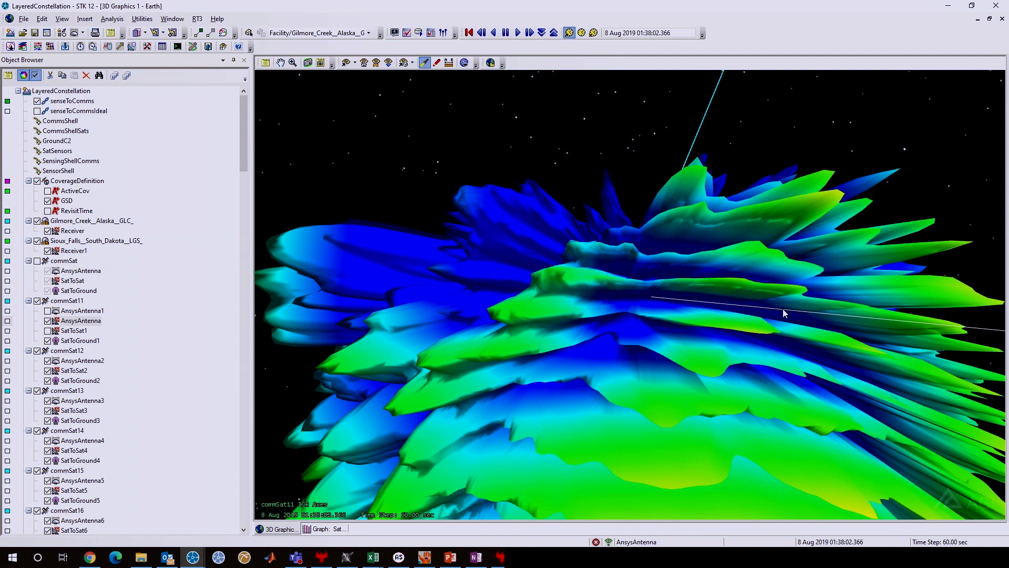
left_click_drag(784, 313, 782, 311)
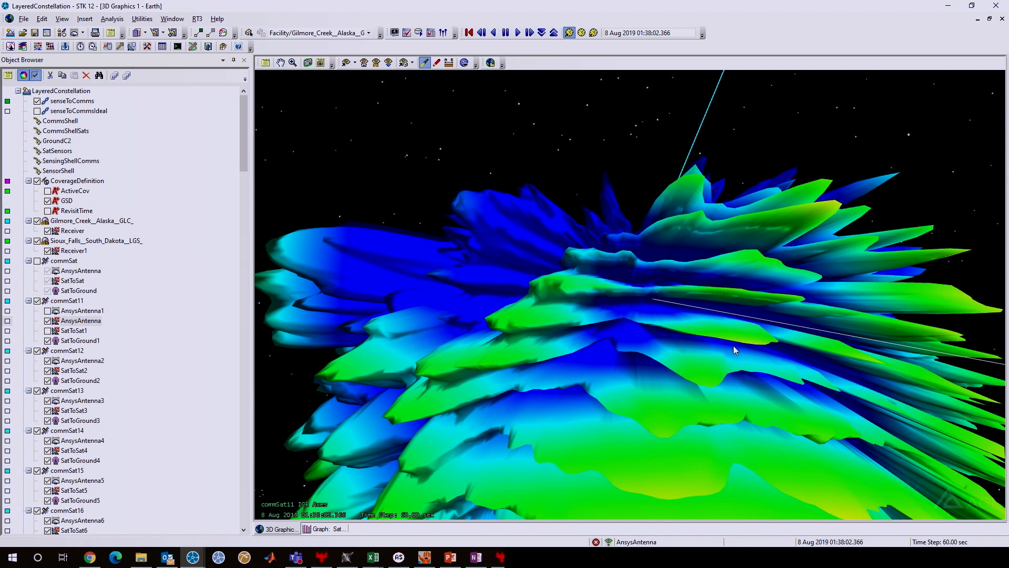
left_click_drag(702, 378, 844, 384)
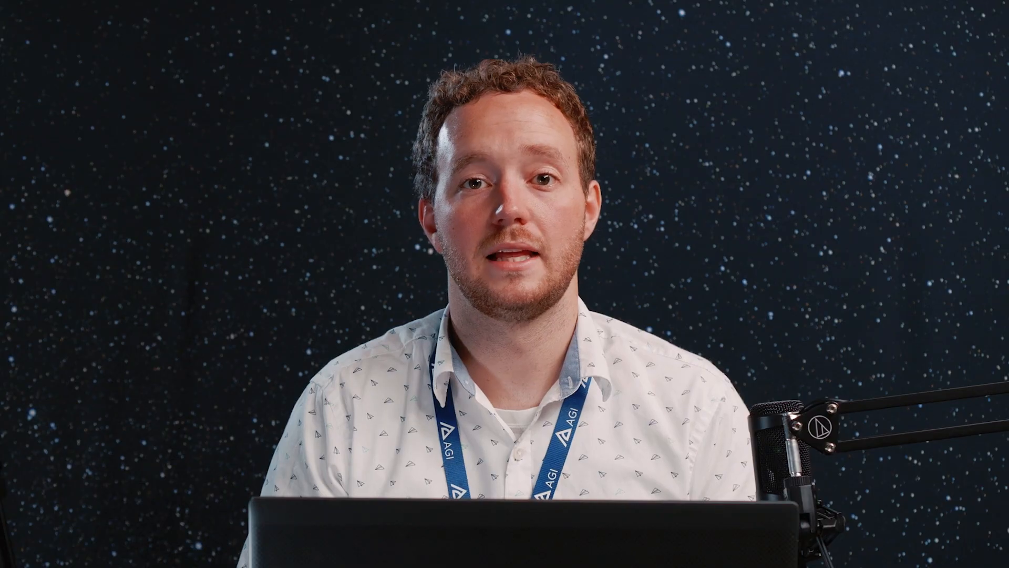